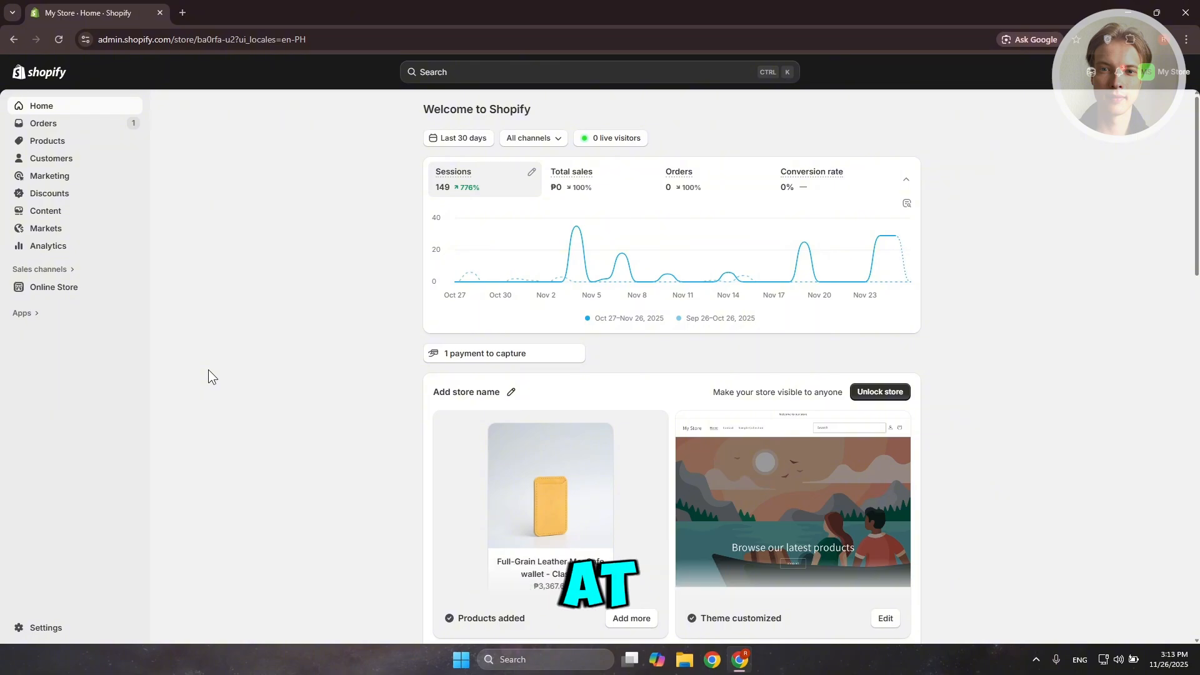
Step: Open the Shopify App Store from the store's apps and sales channels settings
click(53, 629)
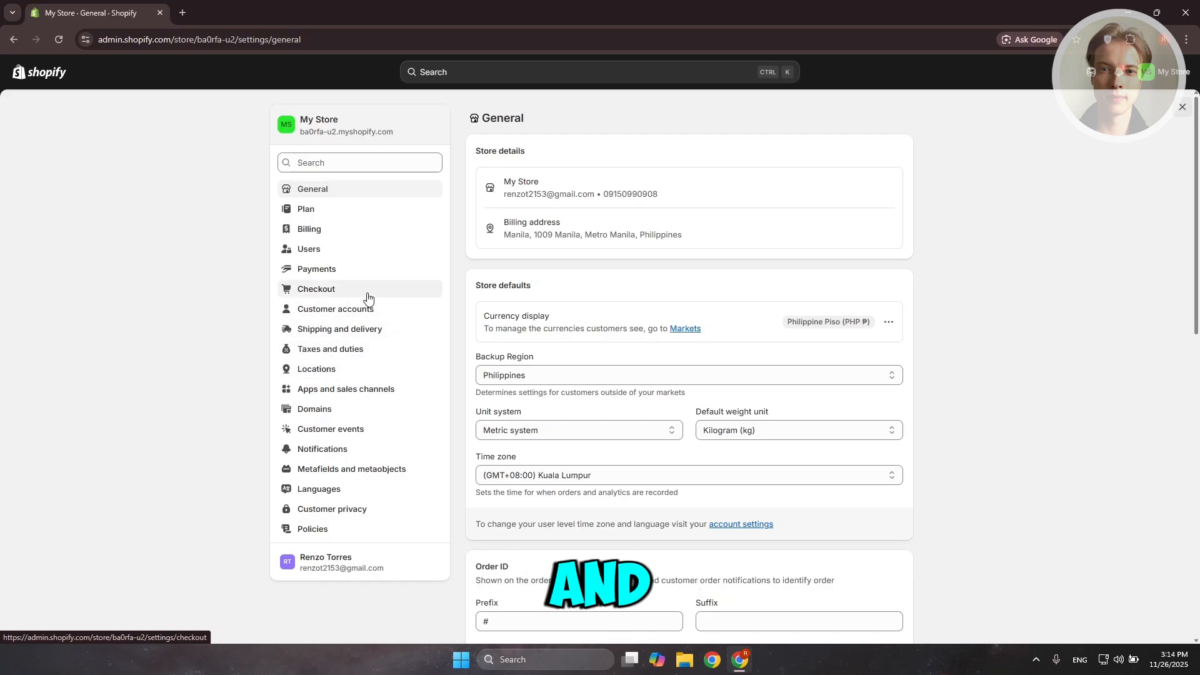
click(393, 394)
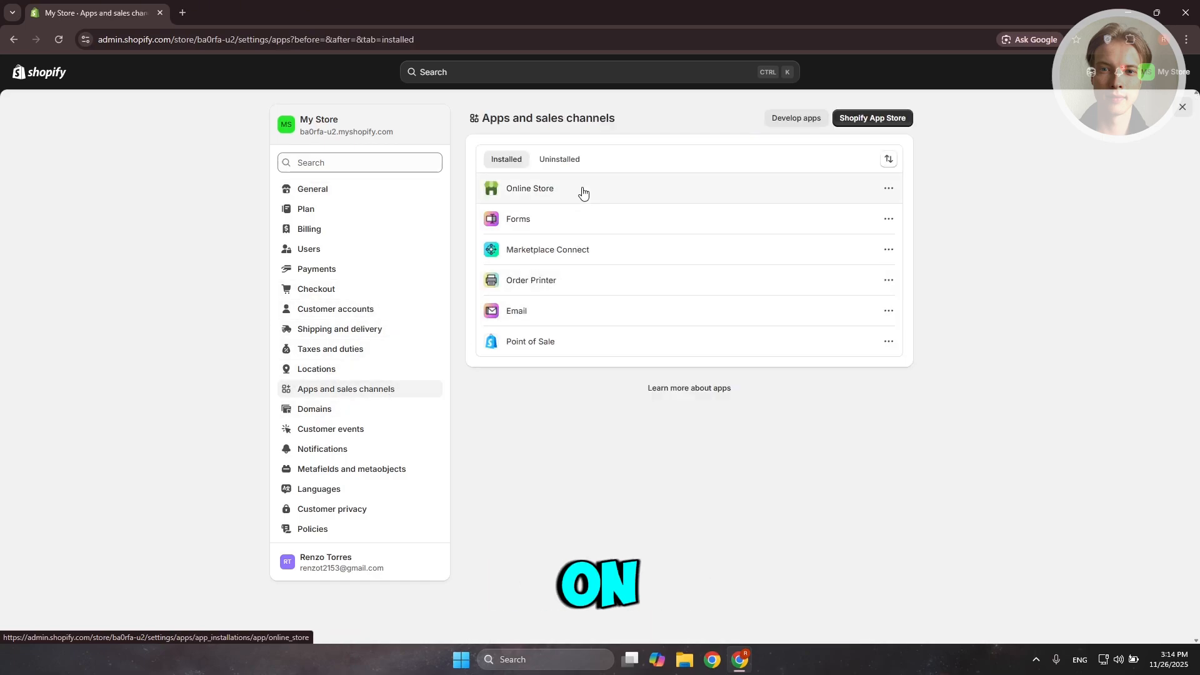
click(869, 118)
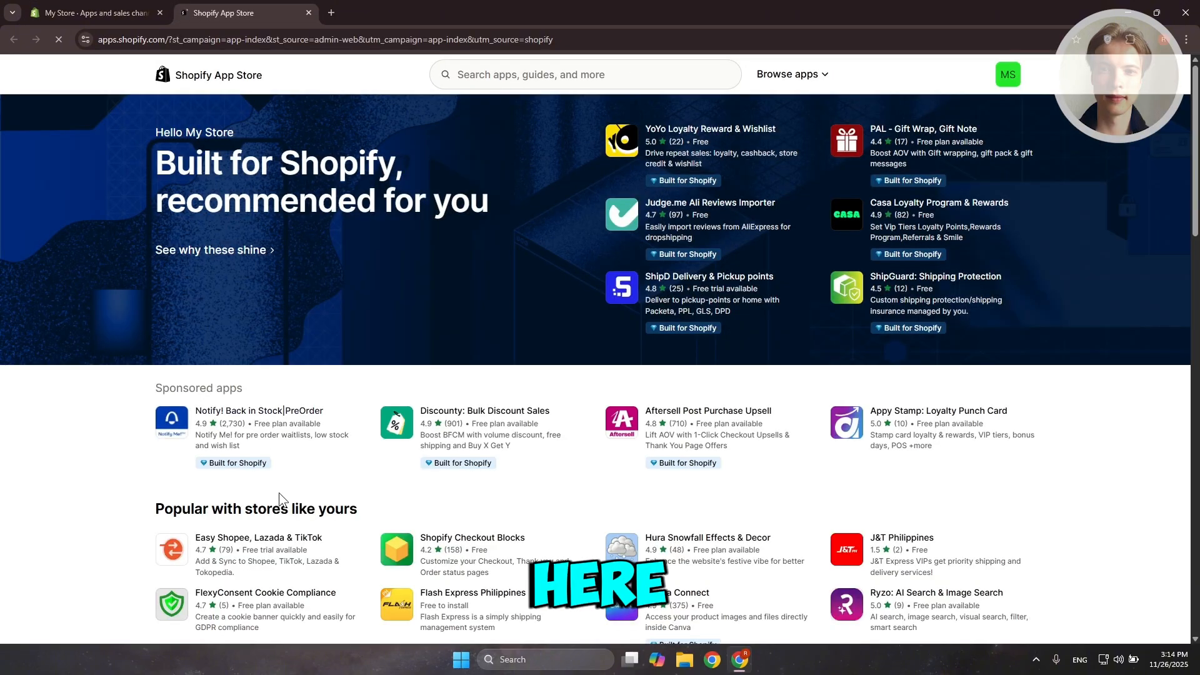
Step: Search the app store for "facebook" and open the Facebook & Instagram app listing
click(600, 73)
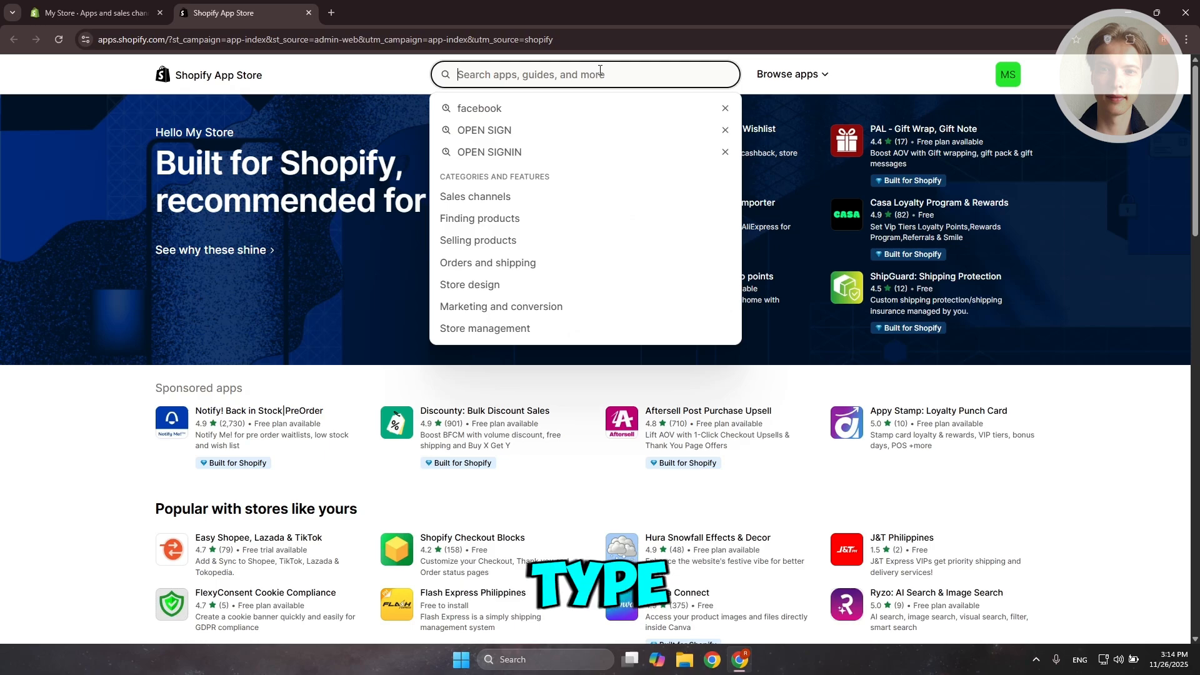
text(facebook)
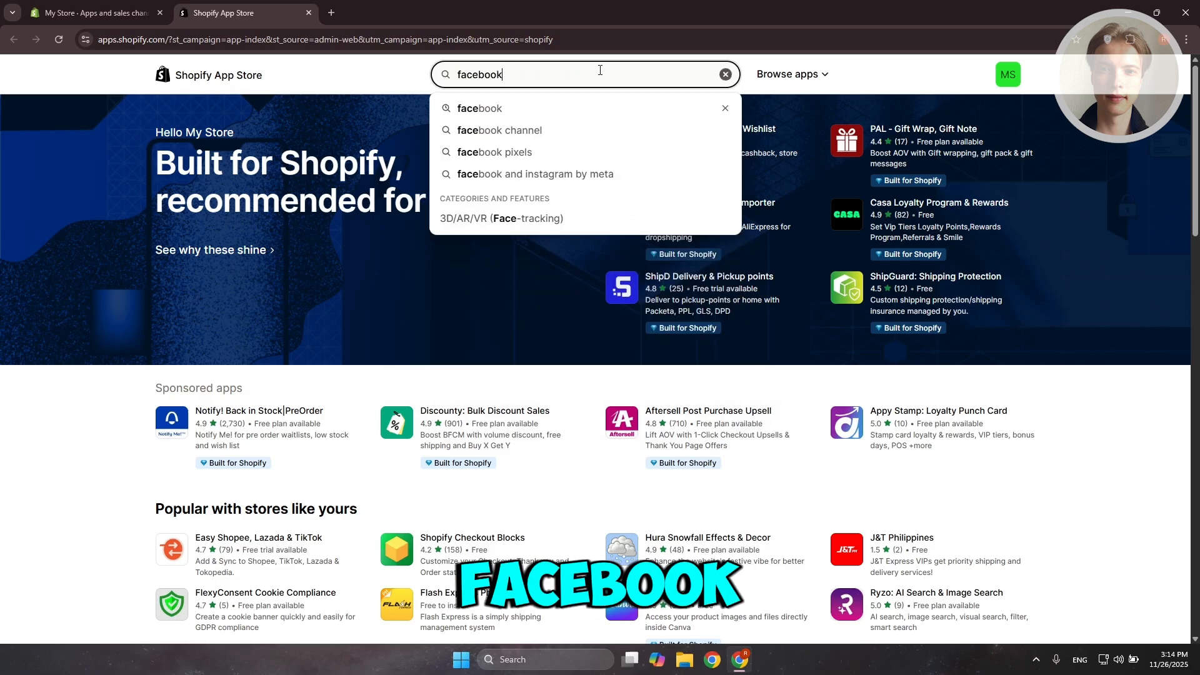
key(Return)
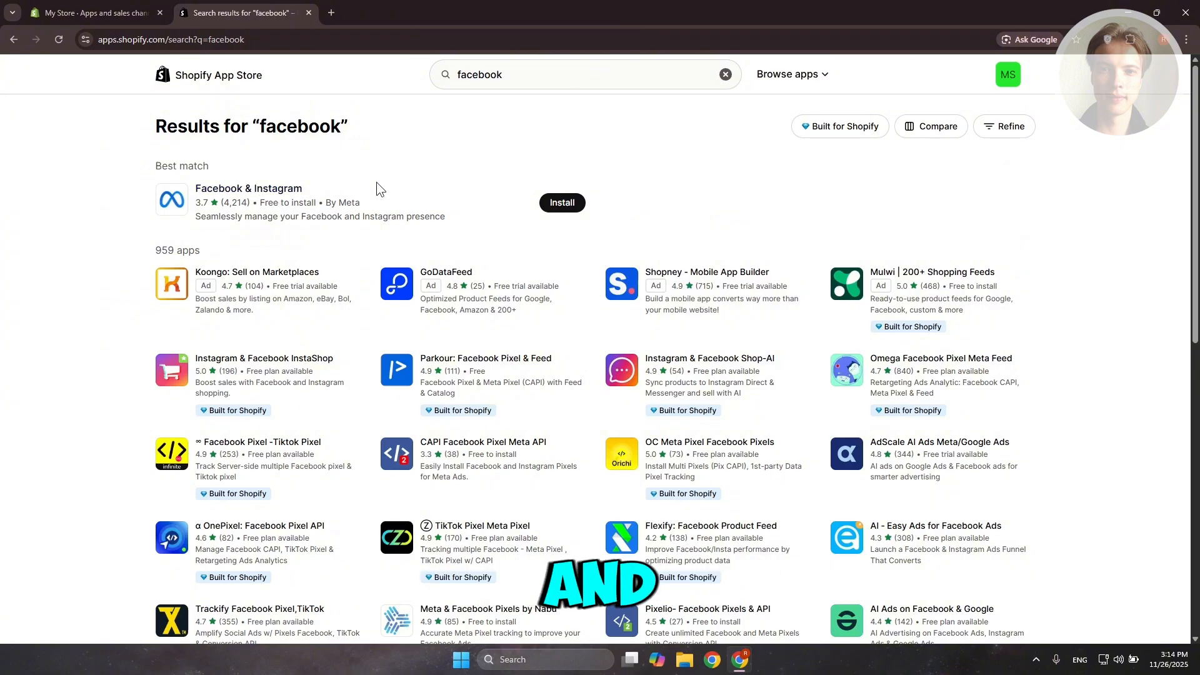
click(461, 206)
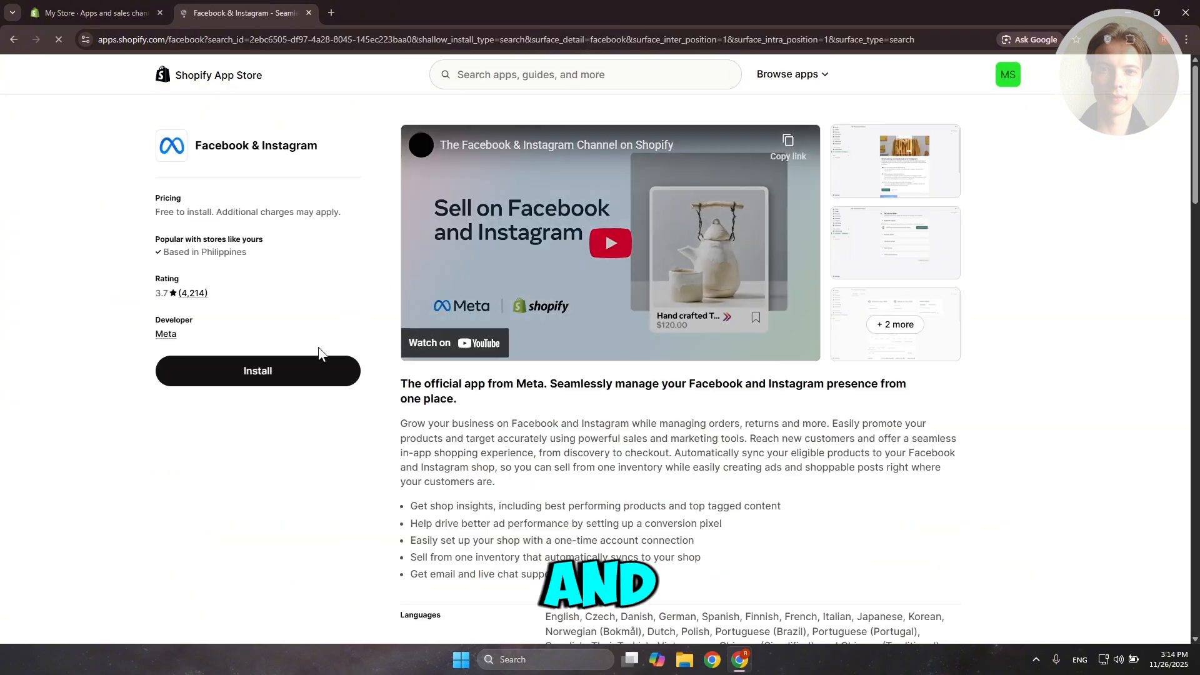
Step: Install the Facebook & Instagram app and start its ads setup
click(307, 371)
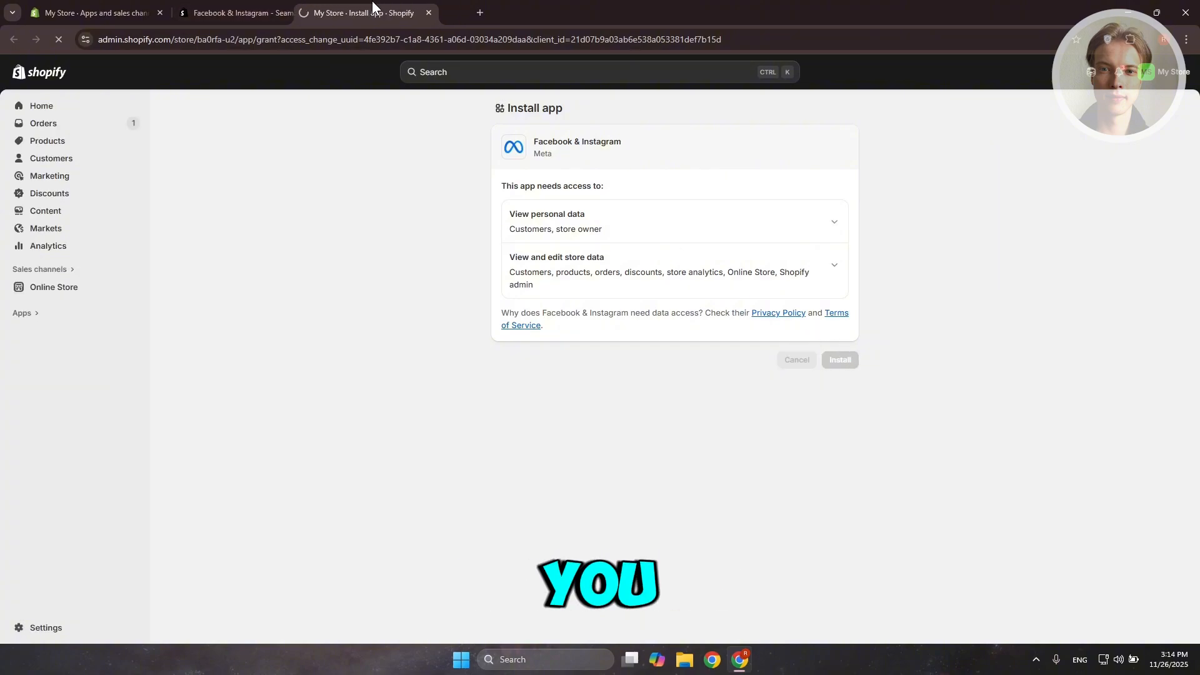
drag(372, 1, 309, 2)
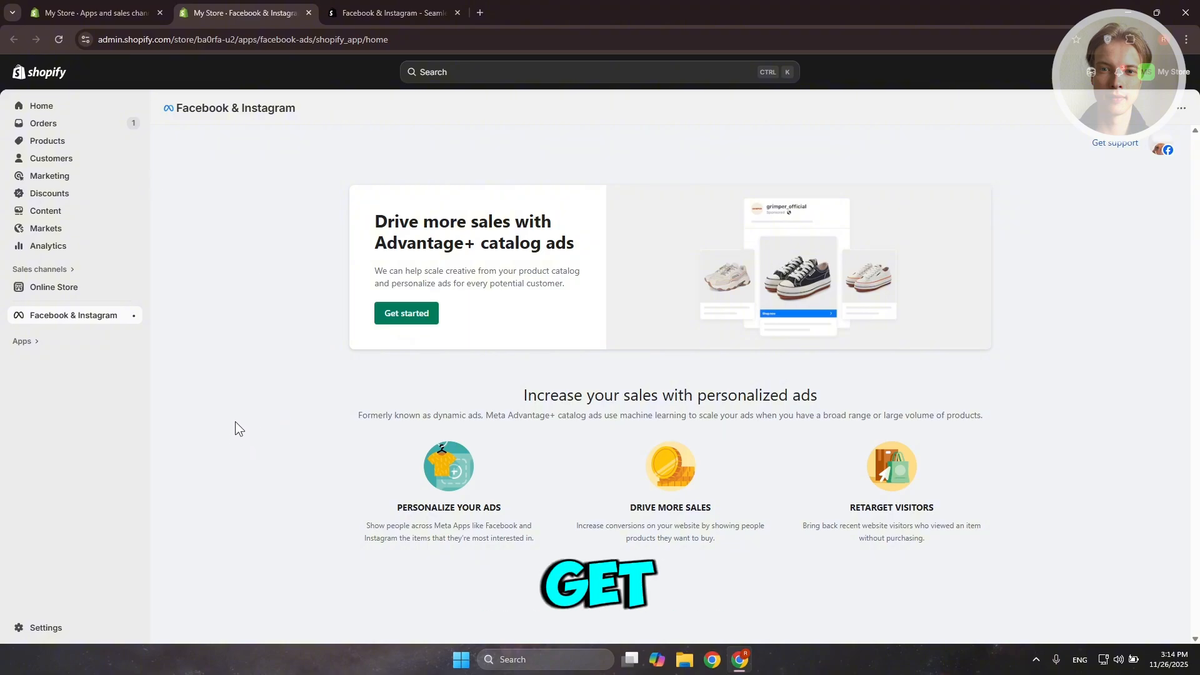
click(407, 317)
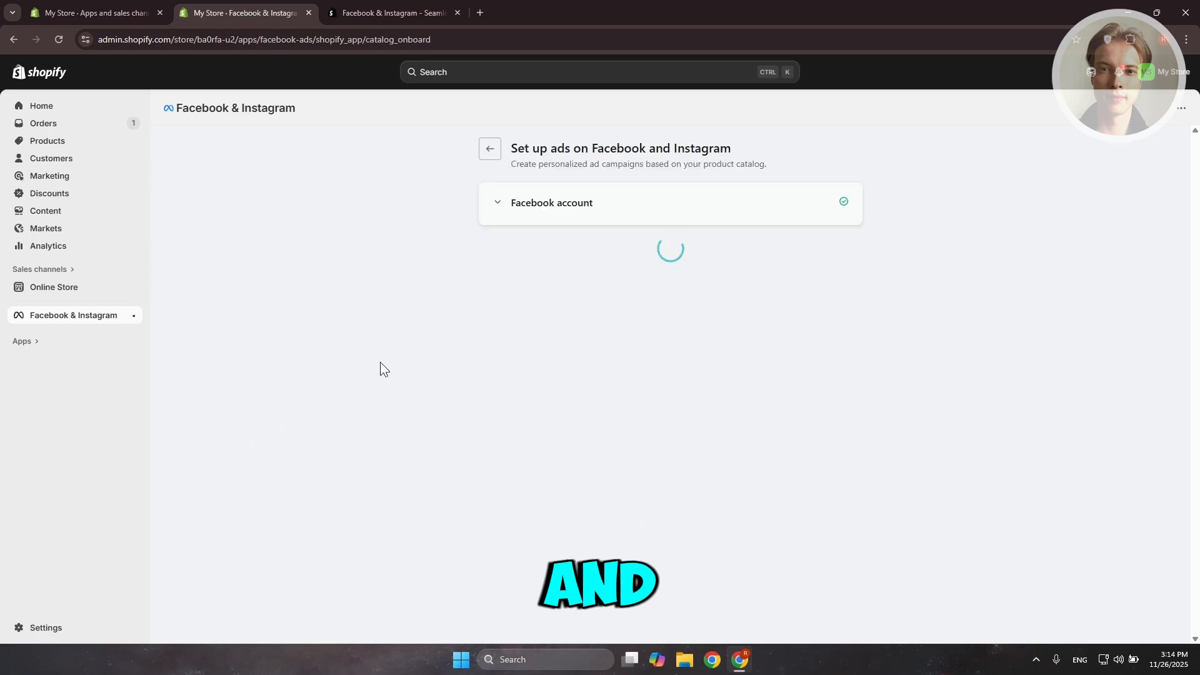
Step: Check the linked Facebook account and connect the business portfolio created on Jul 18, 2023
click(492, 206)
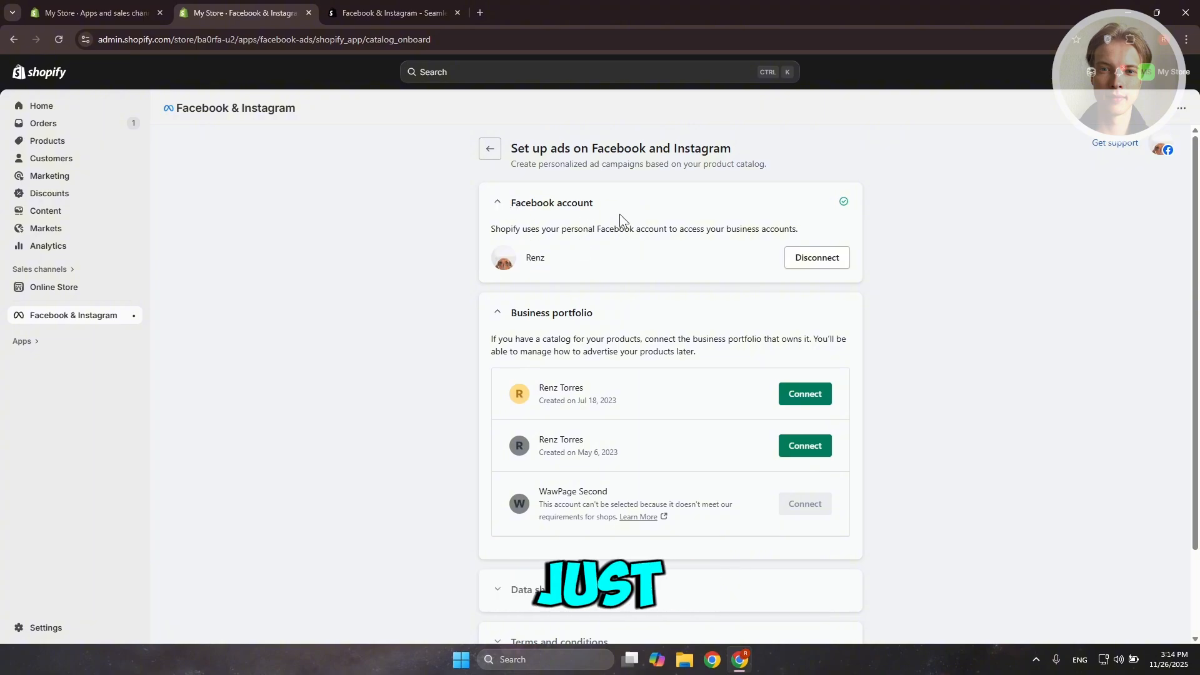
click(495, 203)
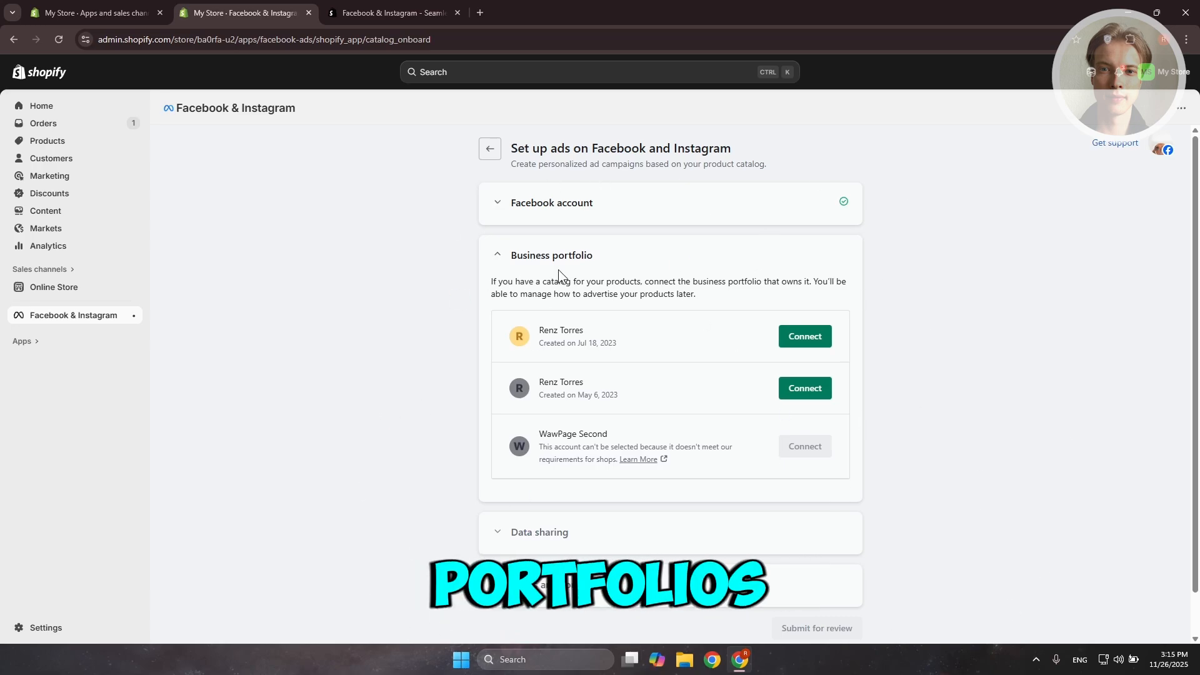
scroll(341, 474, down, 1)
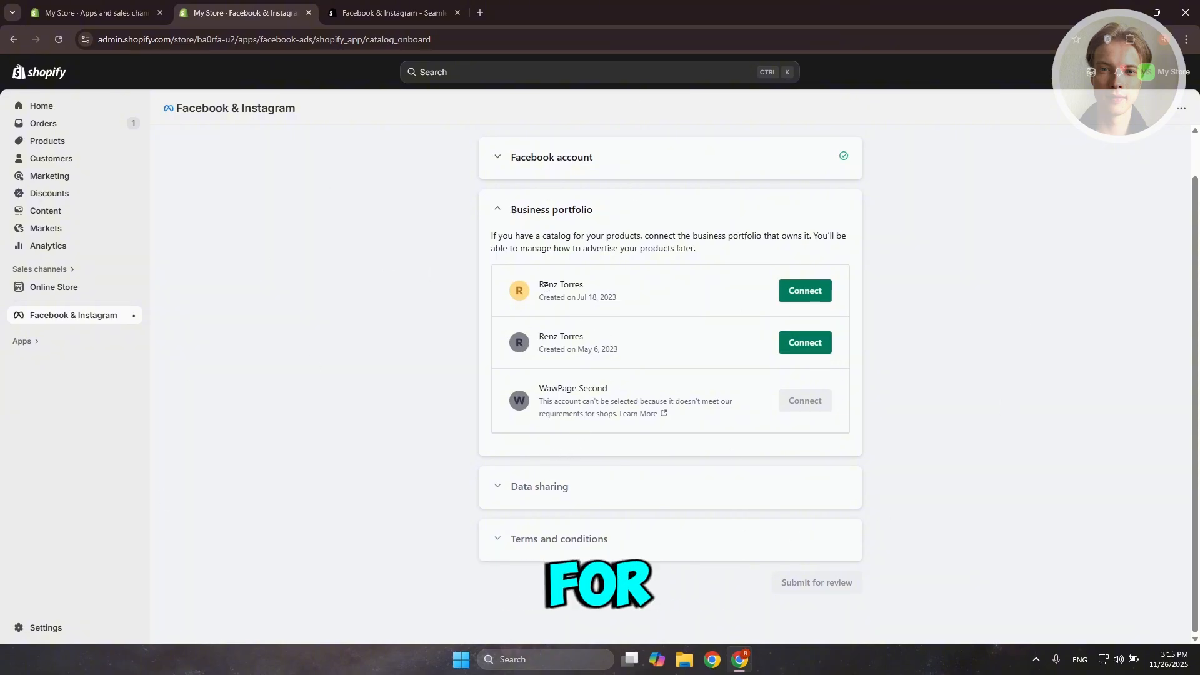
click(806, 292)
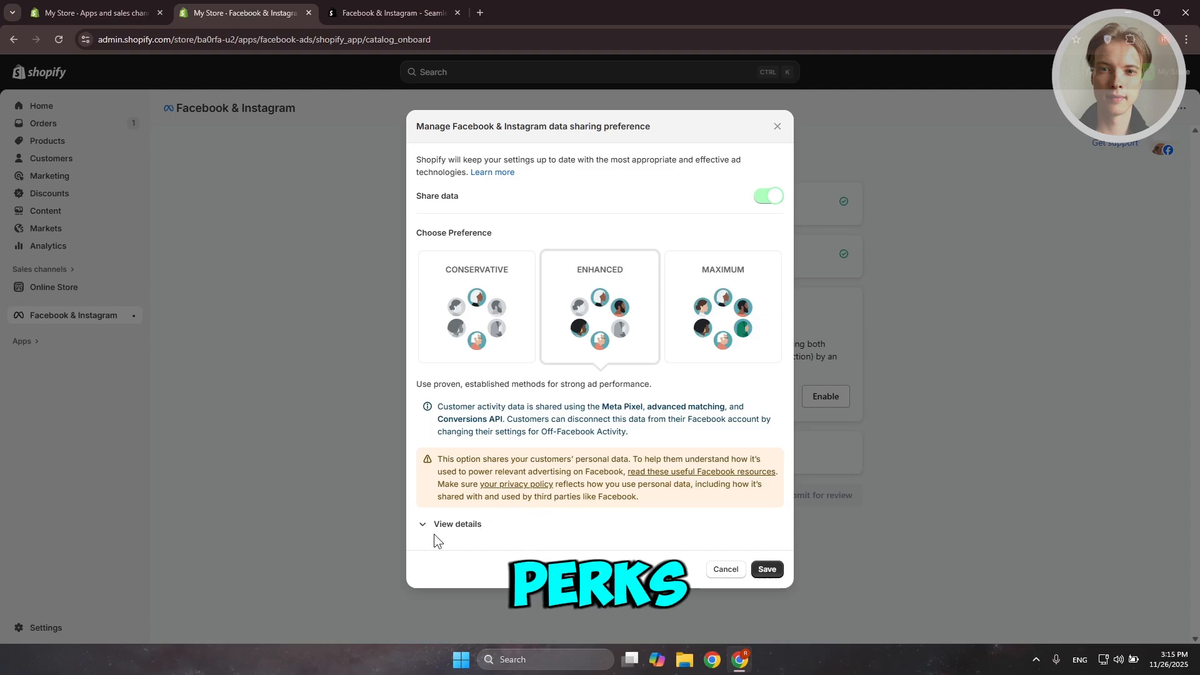
Step: Review the details of the Enhanced data sharing preference and save it with data sharing on
click(420, 525)
scroll(573, 388, down, 4)
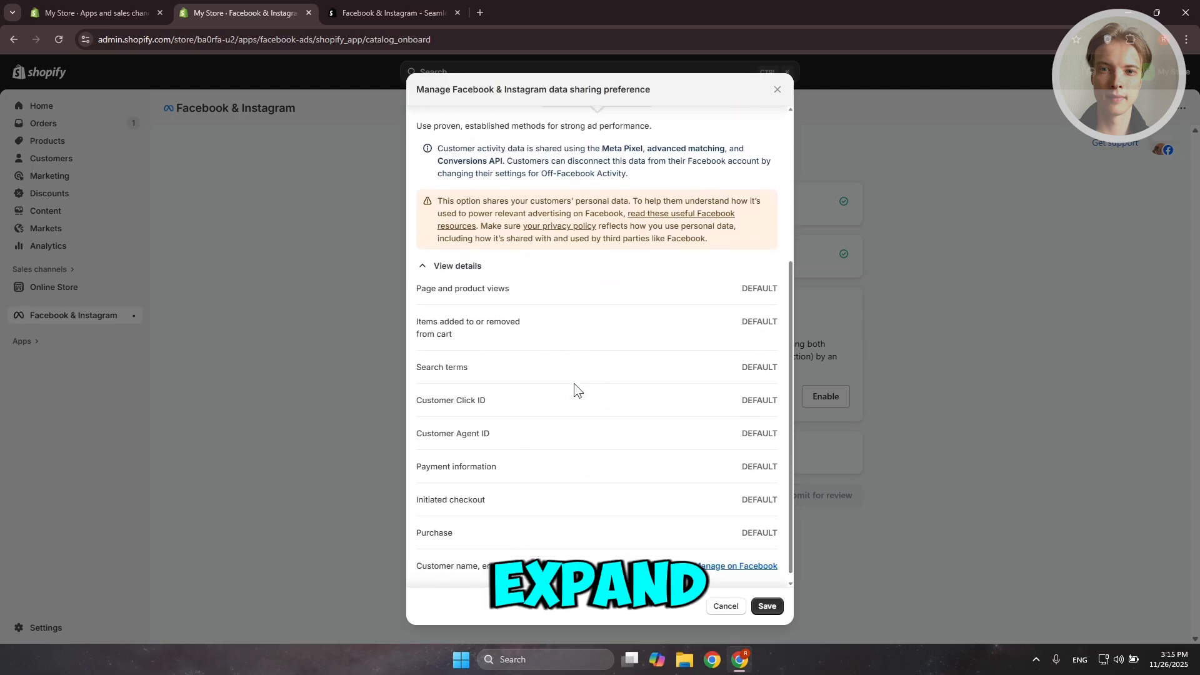
scroll(576, 382, up, 4)
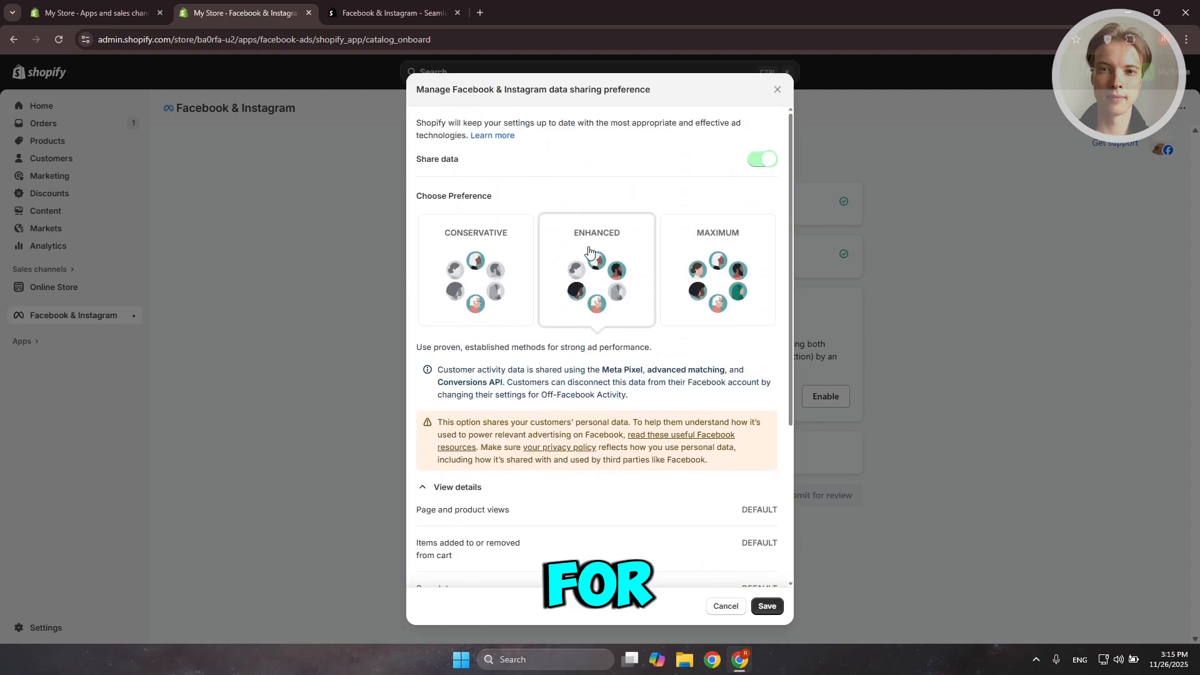
click(767, 603)
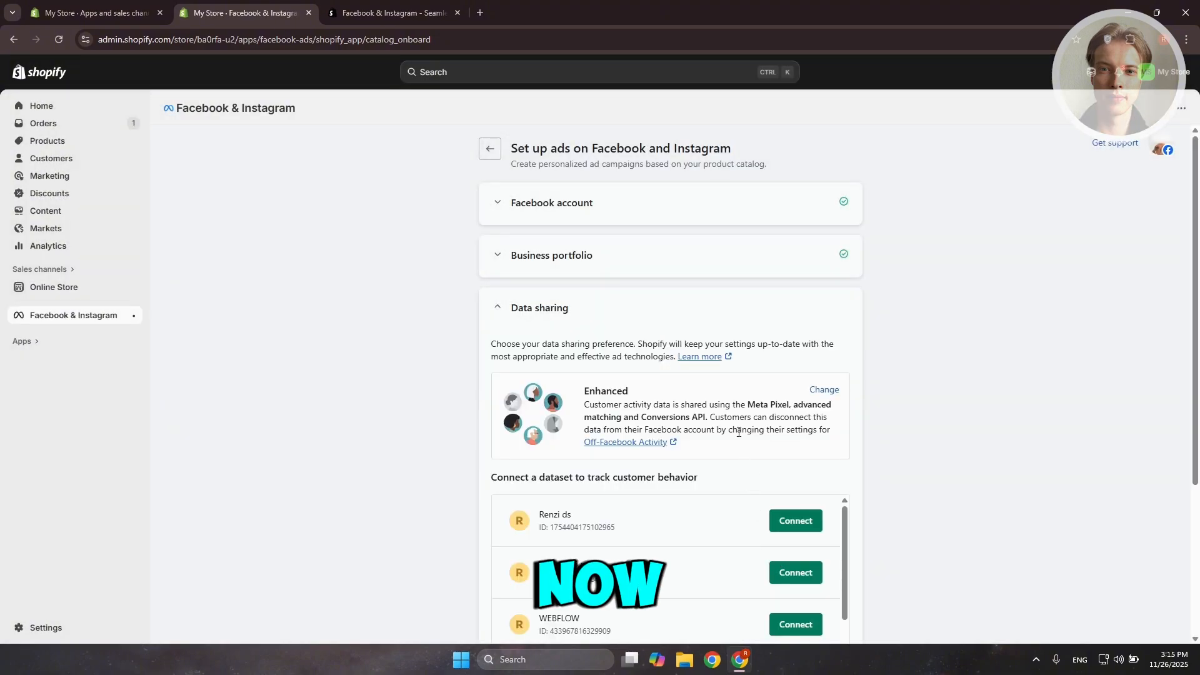
scroll(487, 338, down, 3)
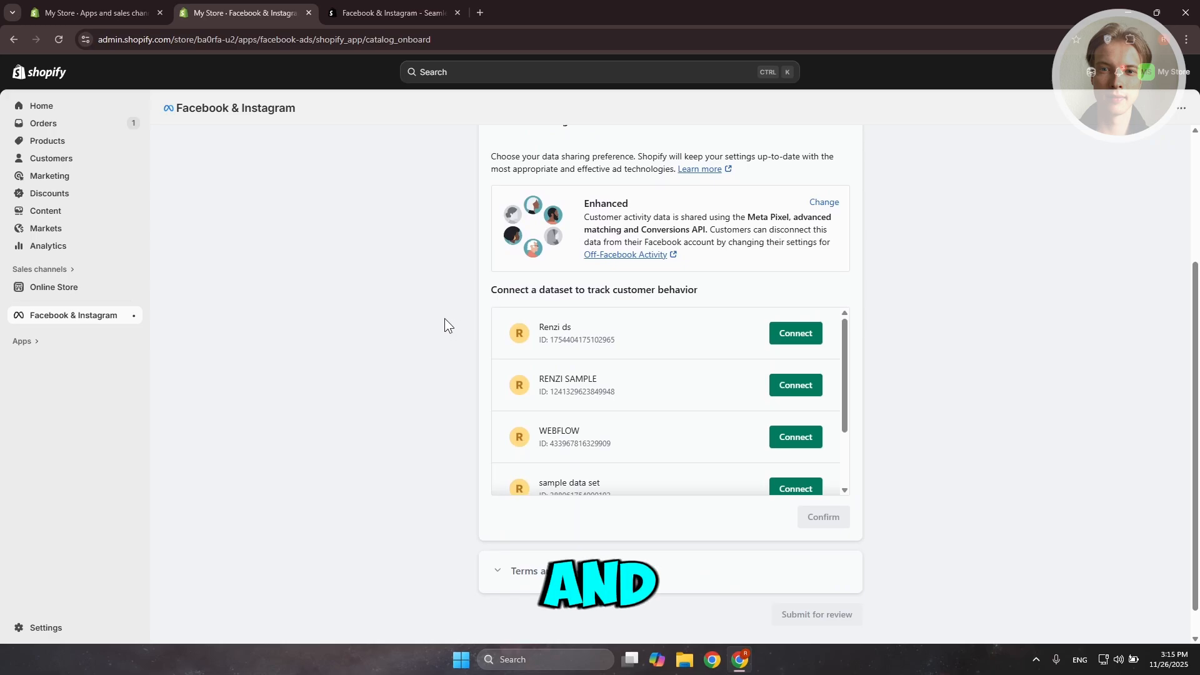
scroll(602, 358, down, 2)
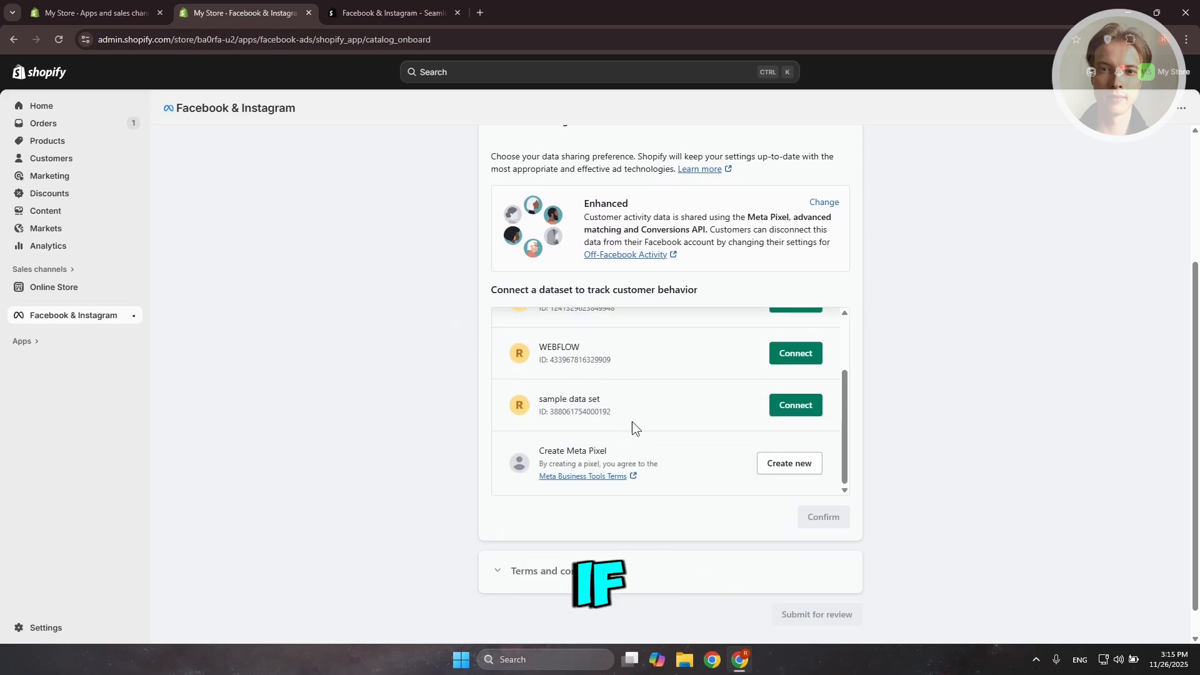
click(782, 463)
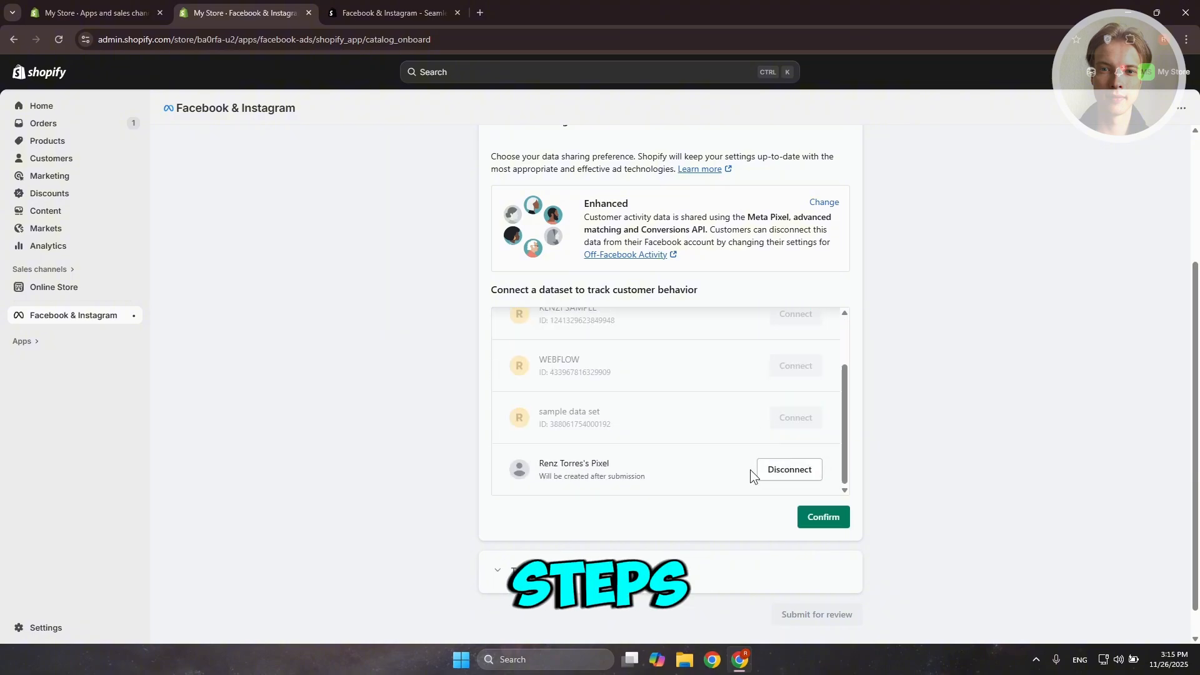
click(760, 474)
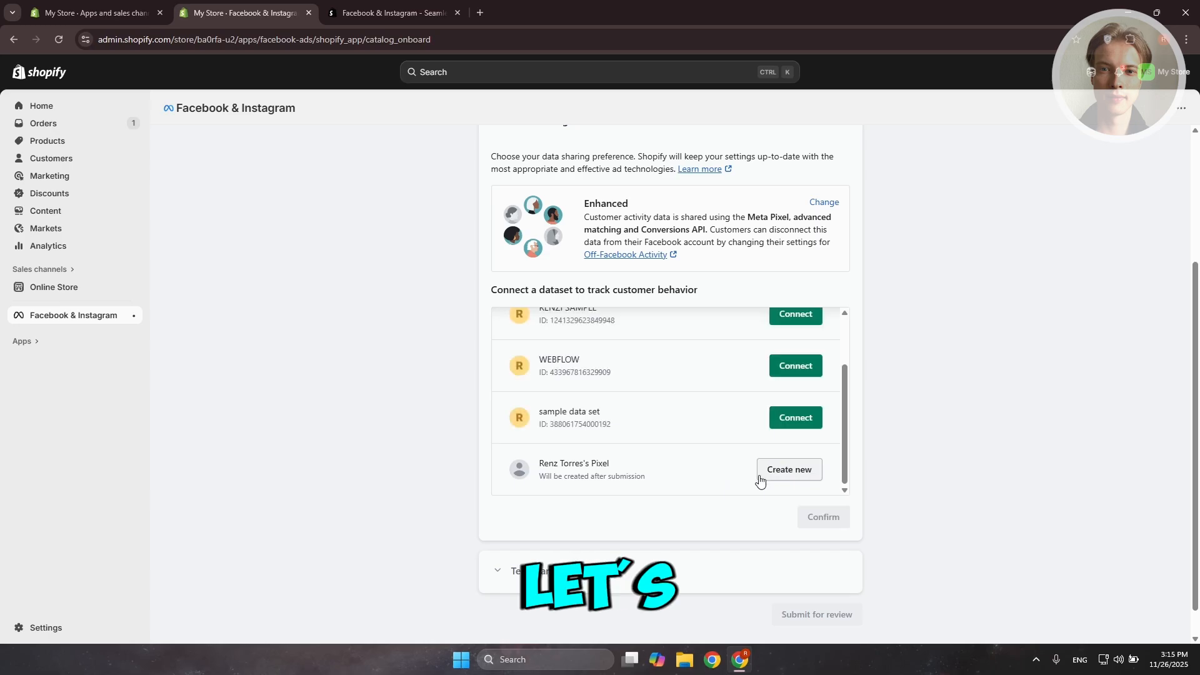
Step: Connect the first existing dataset and submit the ads setup for review, agreeing to the Product Catalog Terms
scroll(651, 438, up, 3)
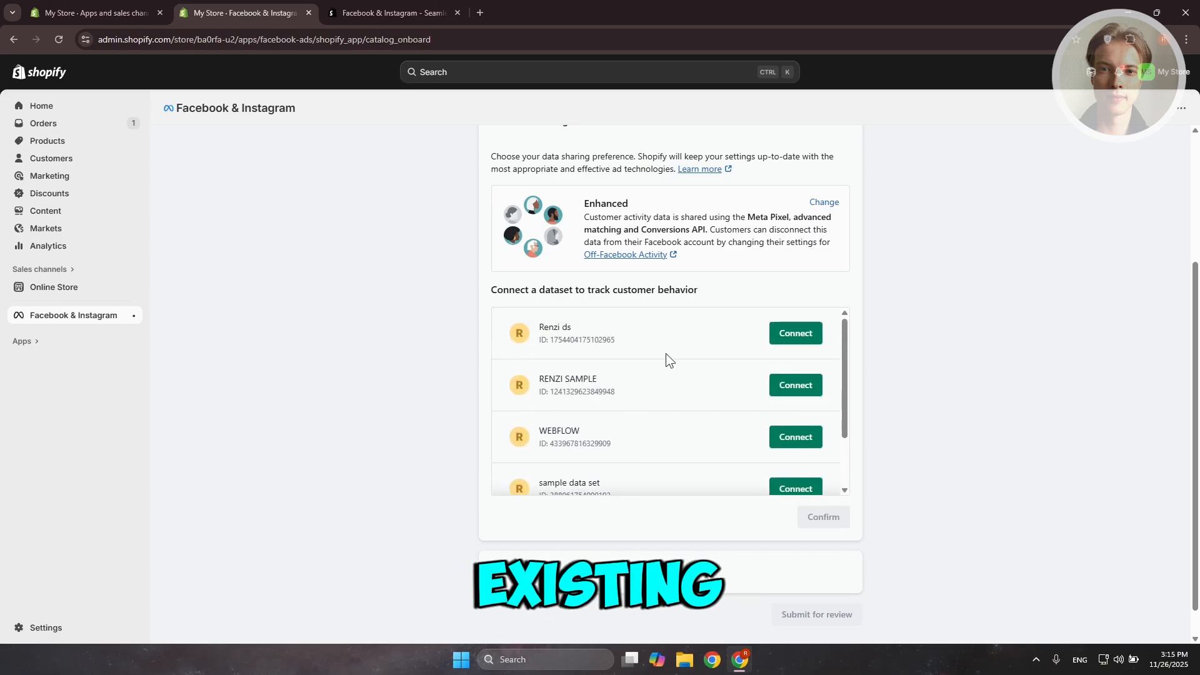
click(780, 334)
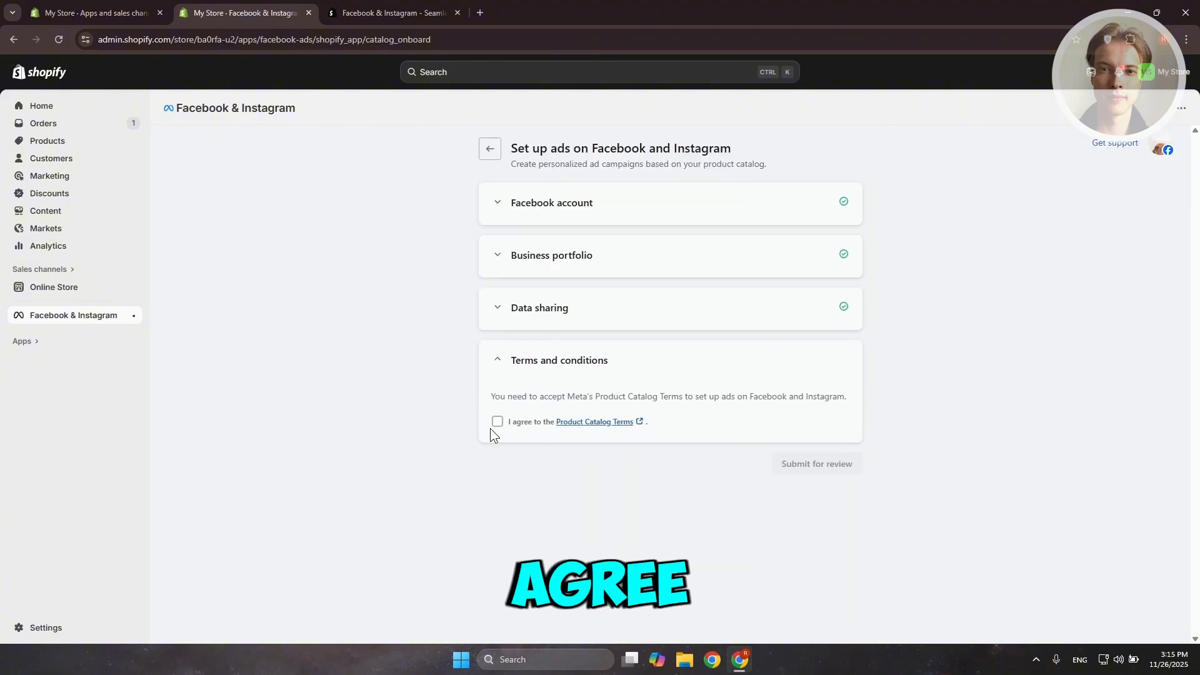
click(497, 422)
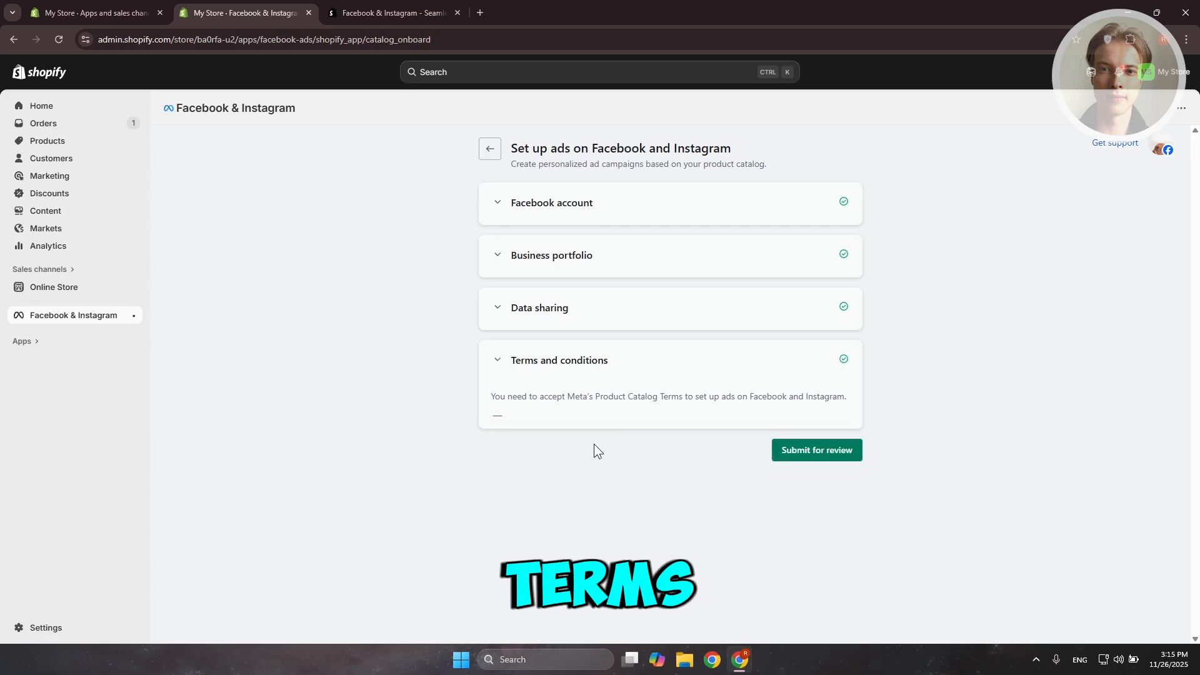
click(826, 408)
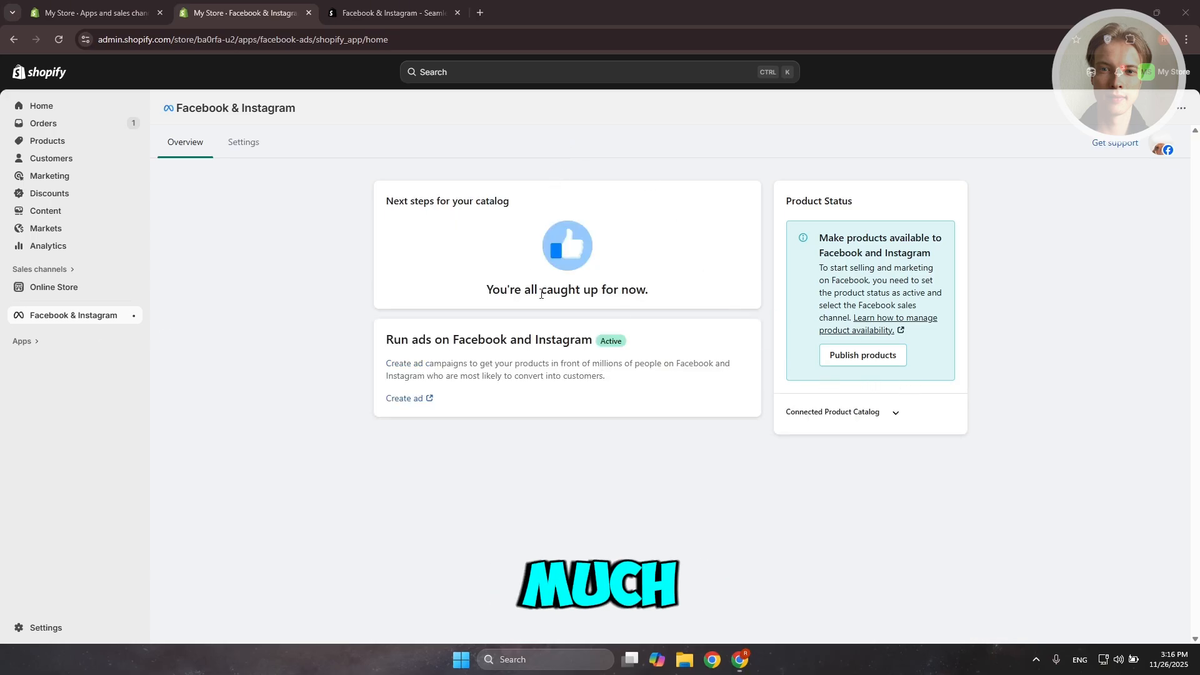
Step: Create a new campaign with the Engagement objective in Meta Ads Manager and continue to its ad set settings
click(400, 401)
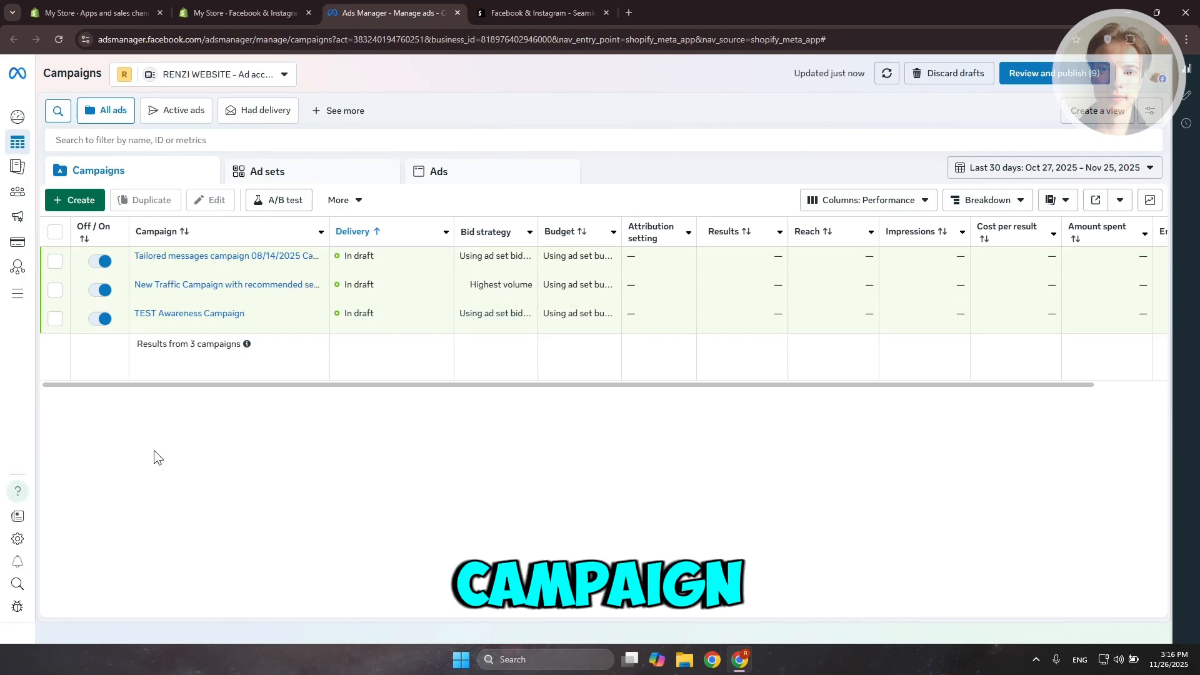
click(83, 200)
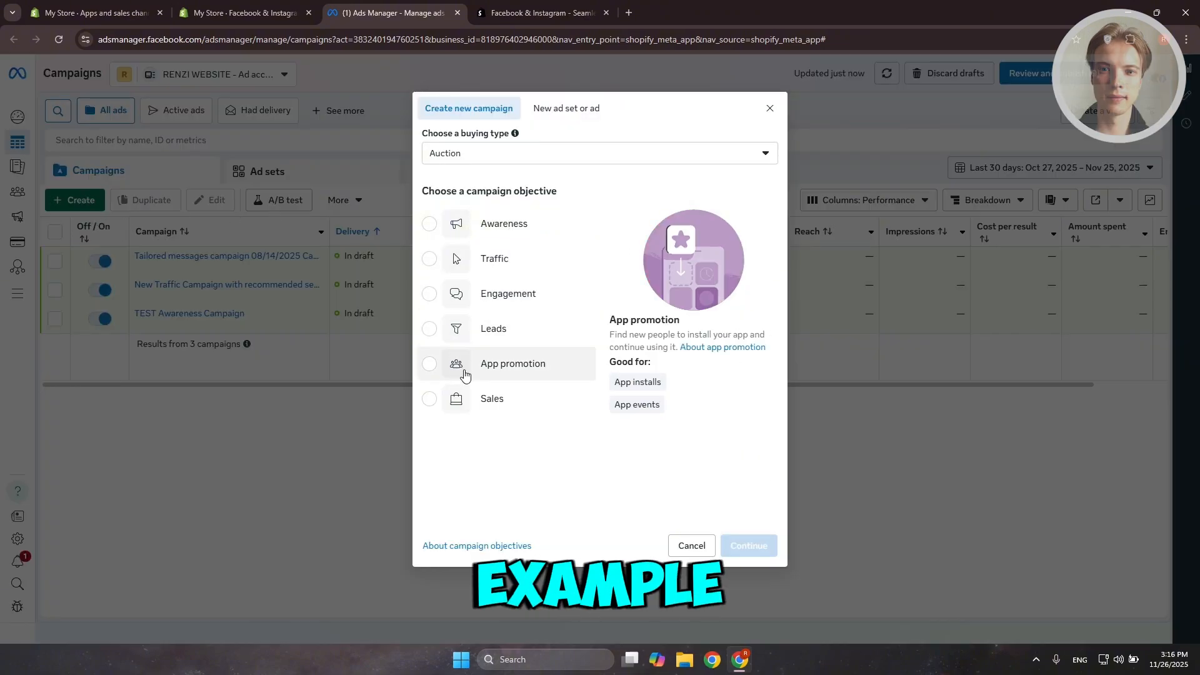
click(430, 295)
click(748, 549)
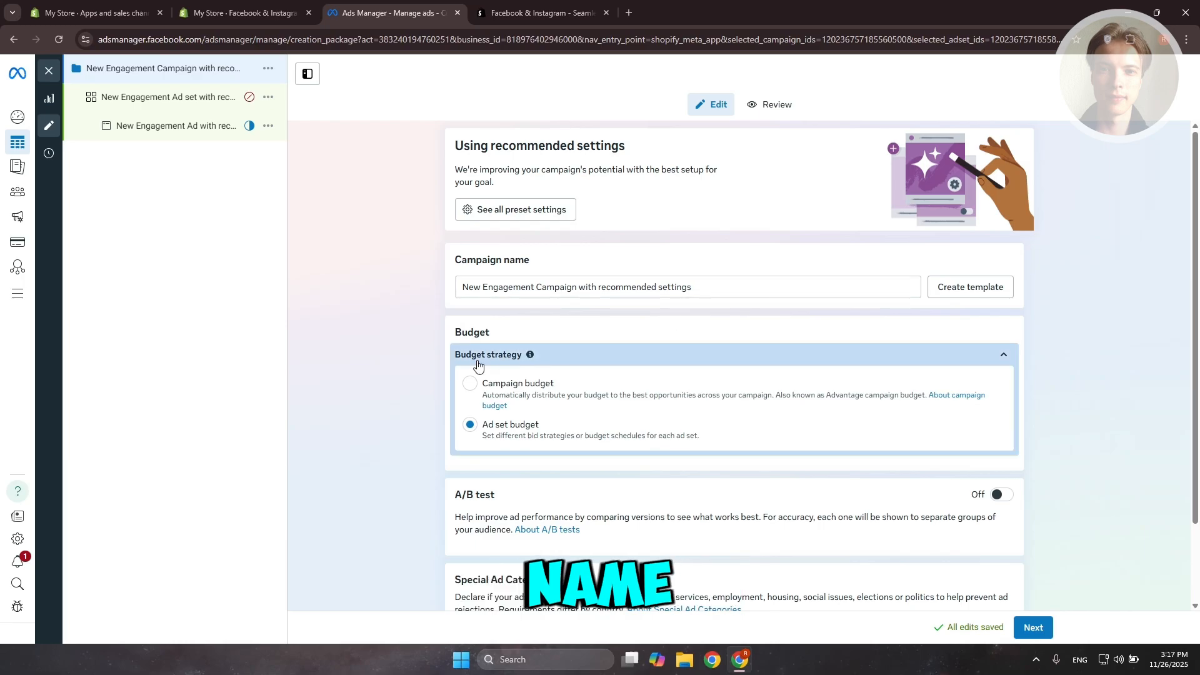
scroll(436, 384, down, 2)
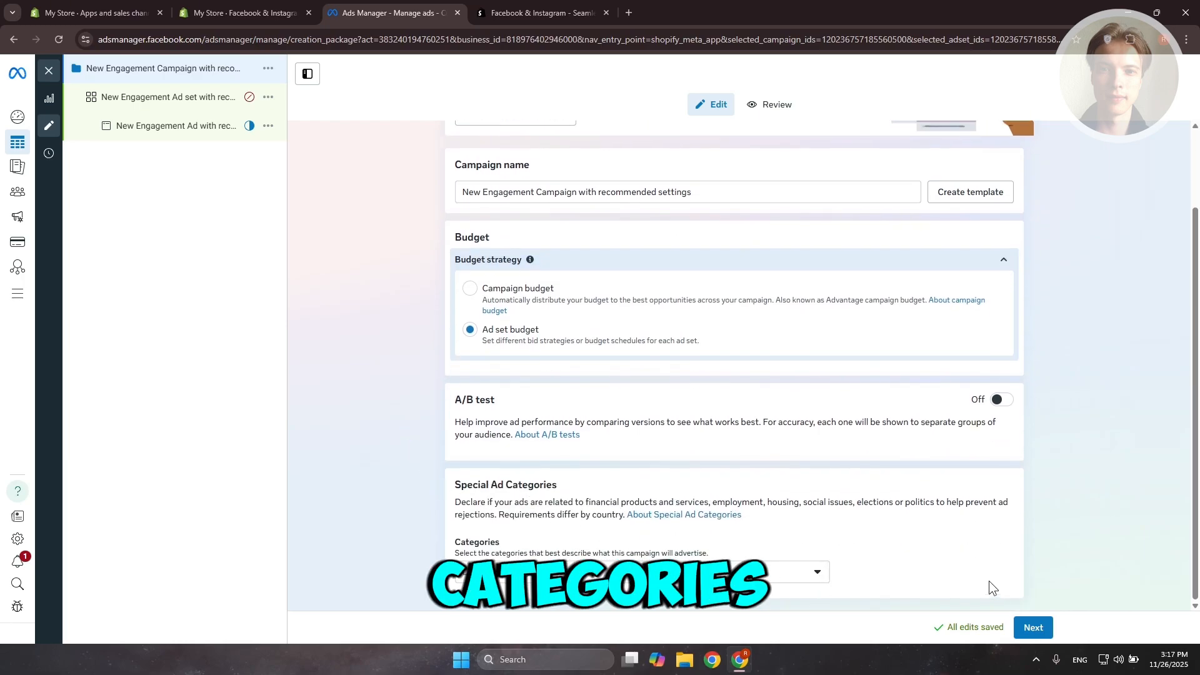
click(1035, 629)
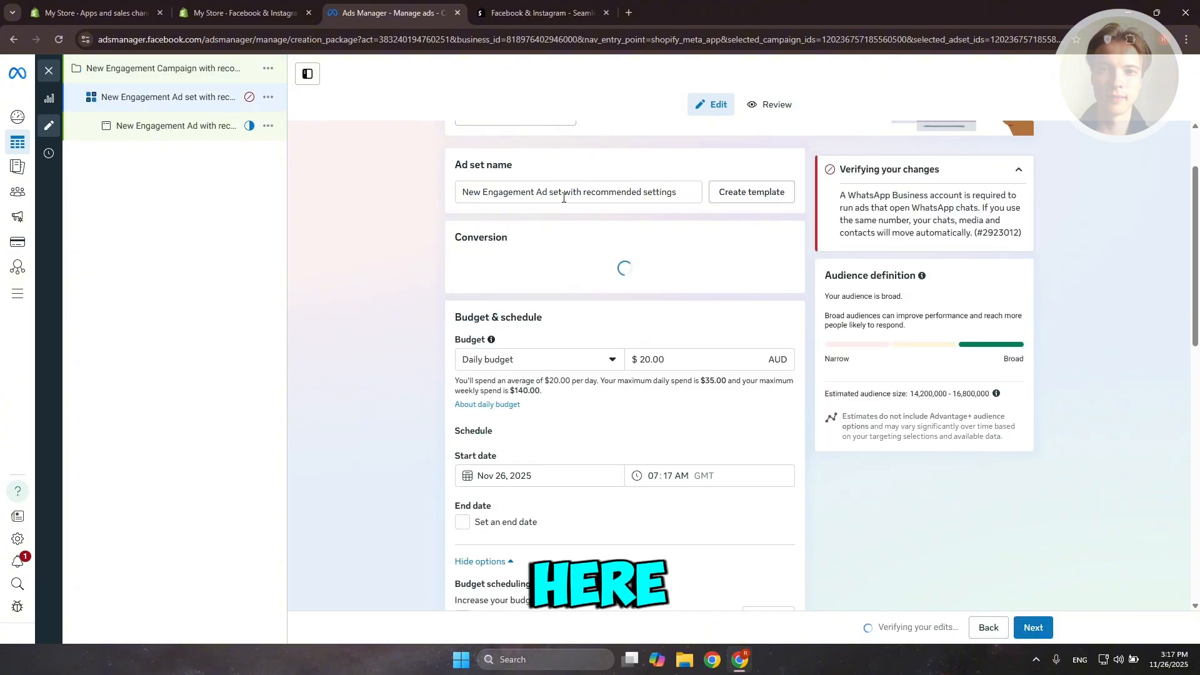
Step: Review the ad set's conversion location, Facebook Page, performance goal, bid control, daily budget and schedule settings
scroll(564, 198, up, 2)
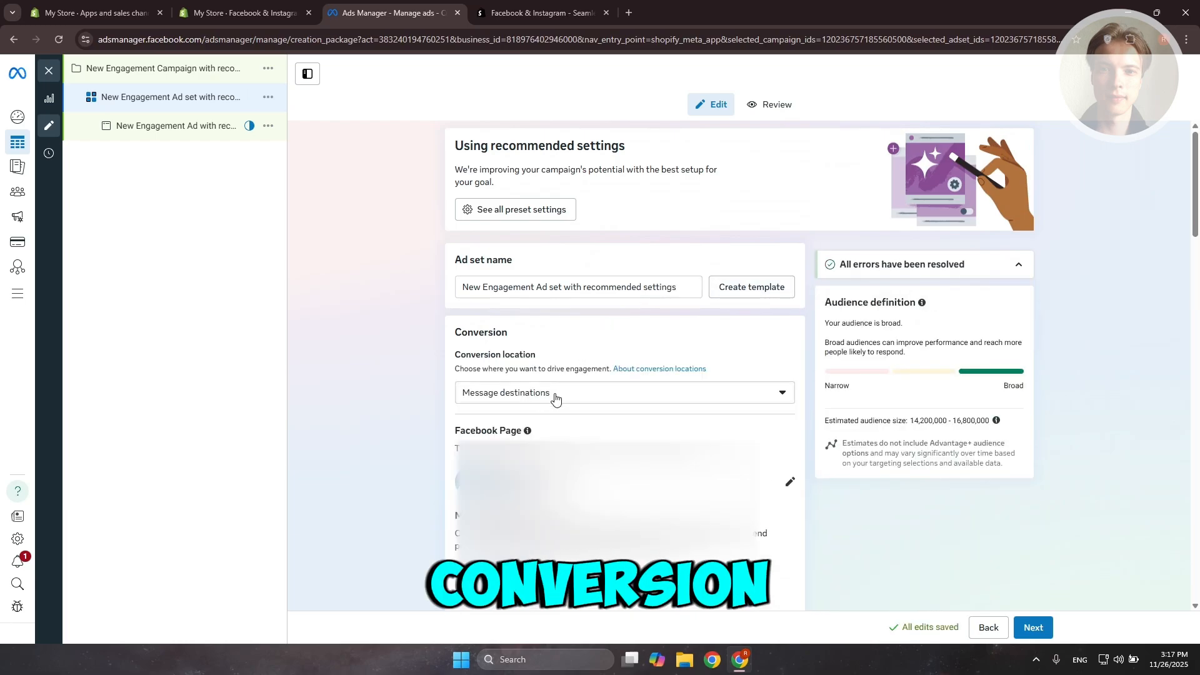
scroll(553, 397, down, 3)
scroll(553, 397, down, 1)
scroll(622, 362, down, 2)
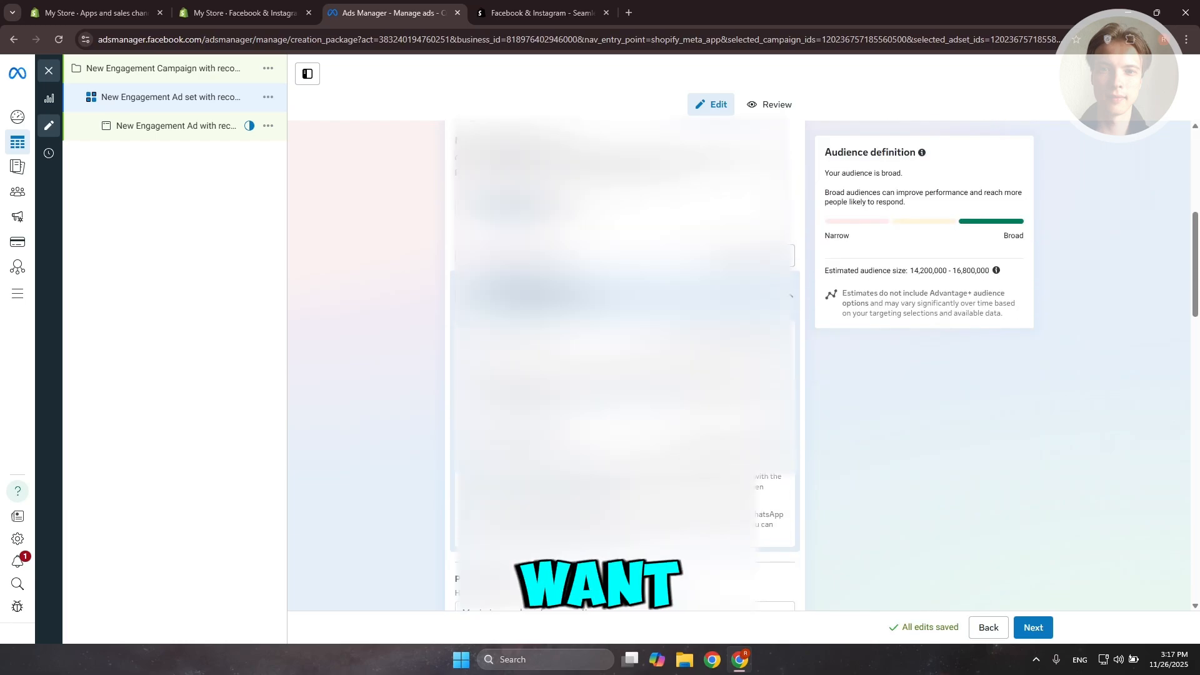
scroll(426, 413, up, 3)
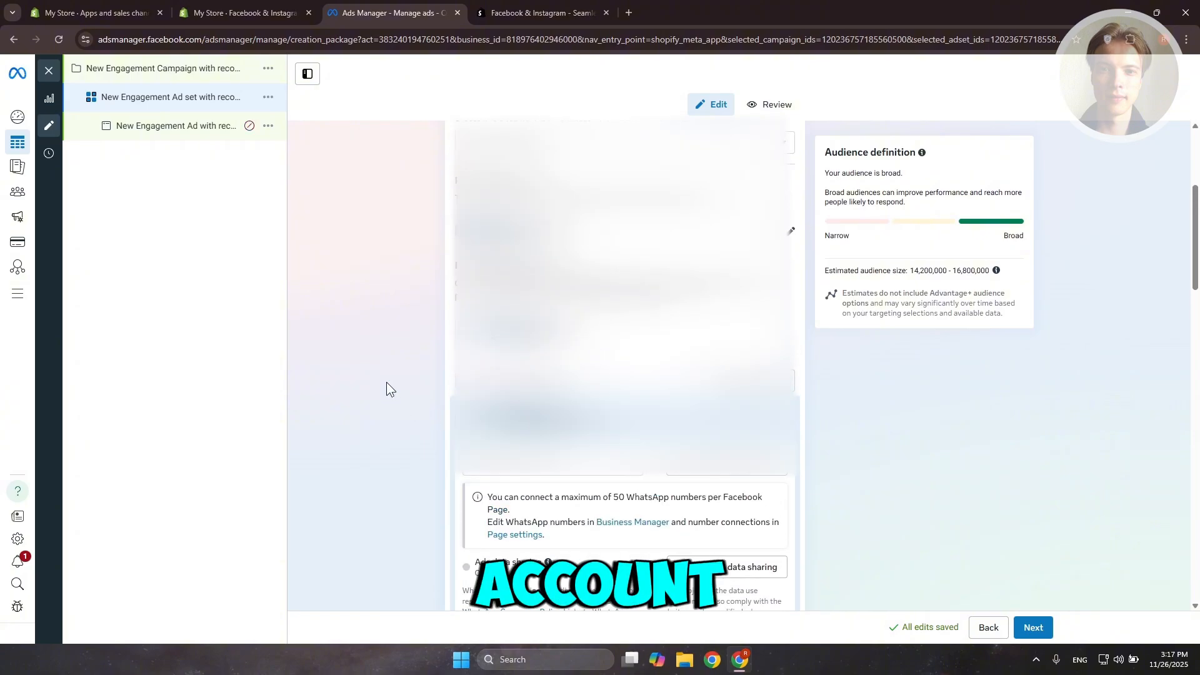
scroll(384, 384, up, 5)
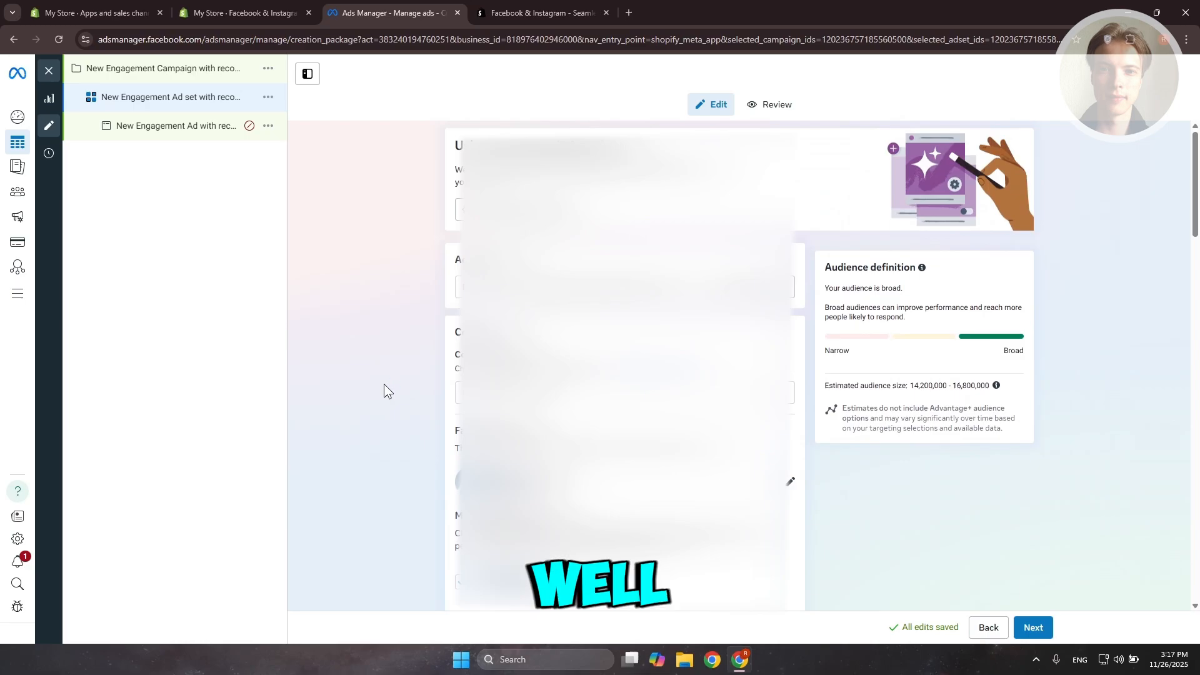
scroll(381, 386, down, 5)
scroll(378, 387, down, 5)
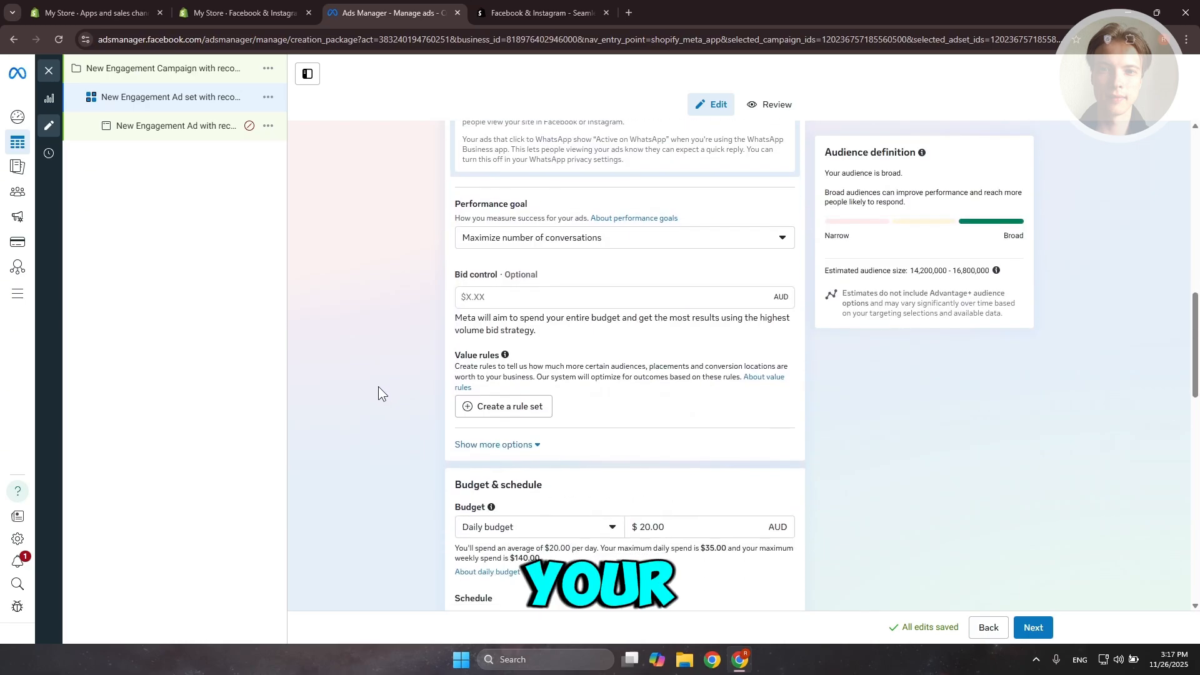
scroll(656, 233, down, 4)
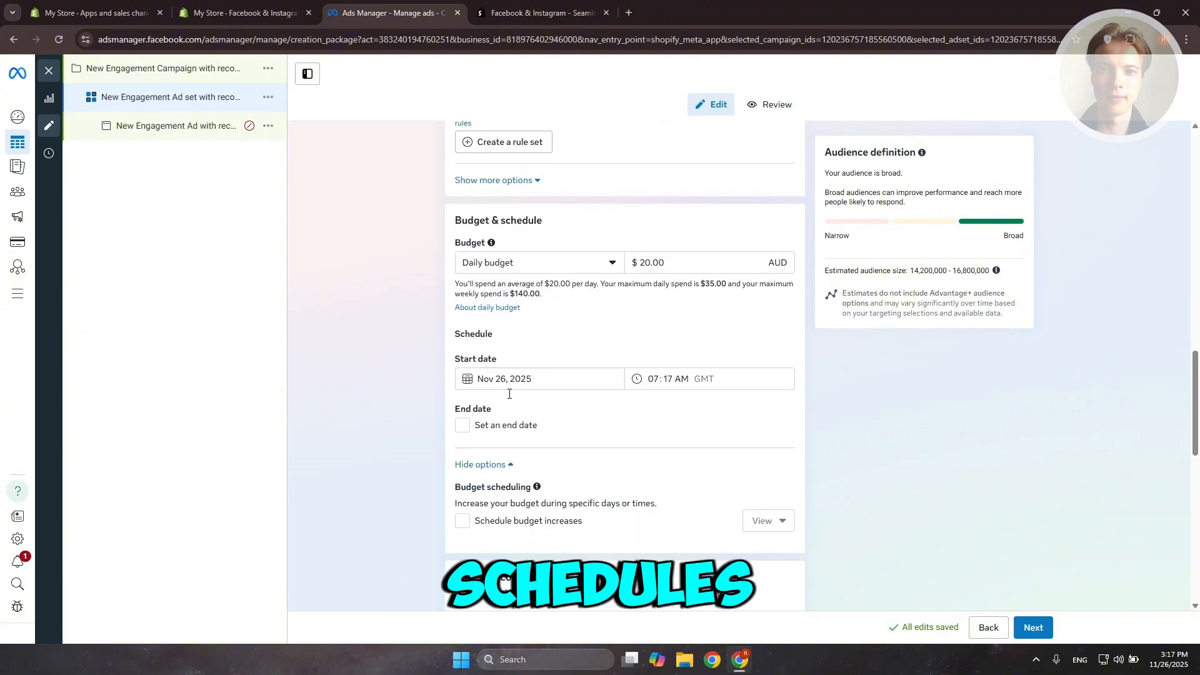
scroll(508, 393, down, 4)
scroll(421, 437, down, 7)
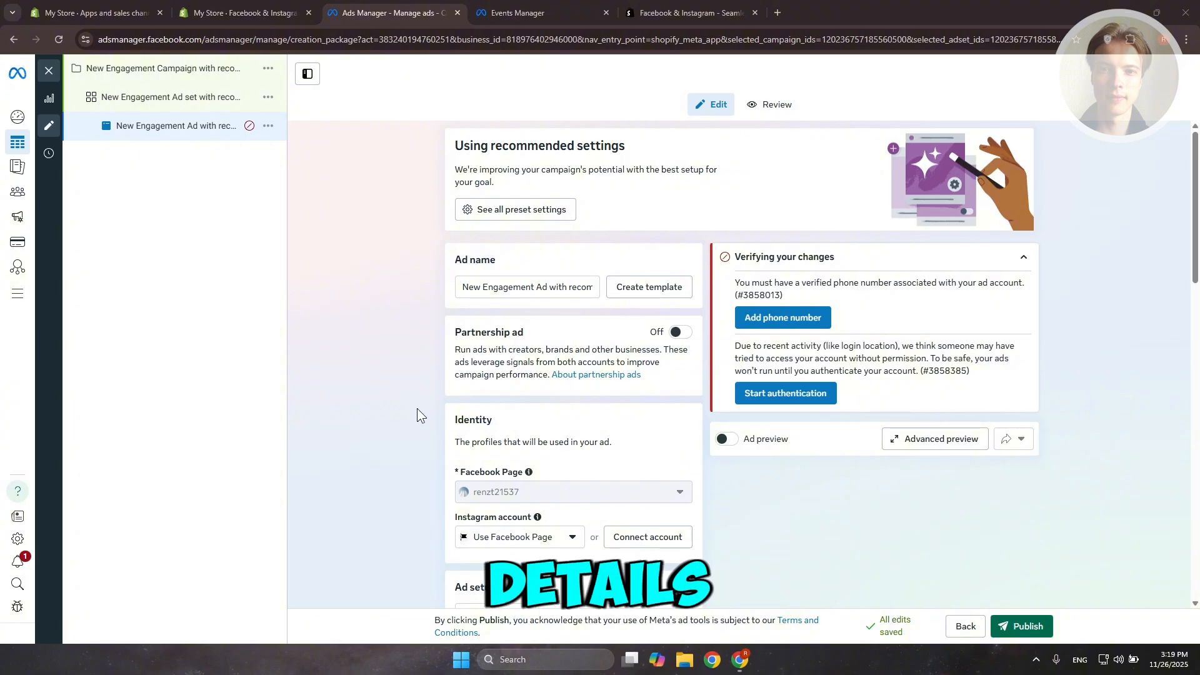
Step: Review the ad's identity, ad setup, creative, creative testing, chat builder and tracking sections, including the pixel listed for website events
scroll(363, 483, down, 3)
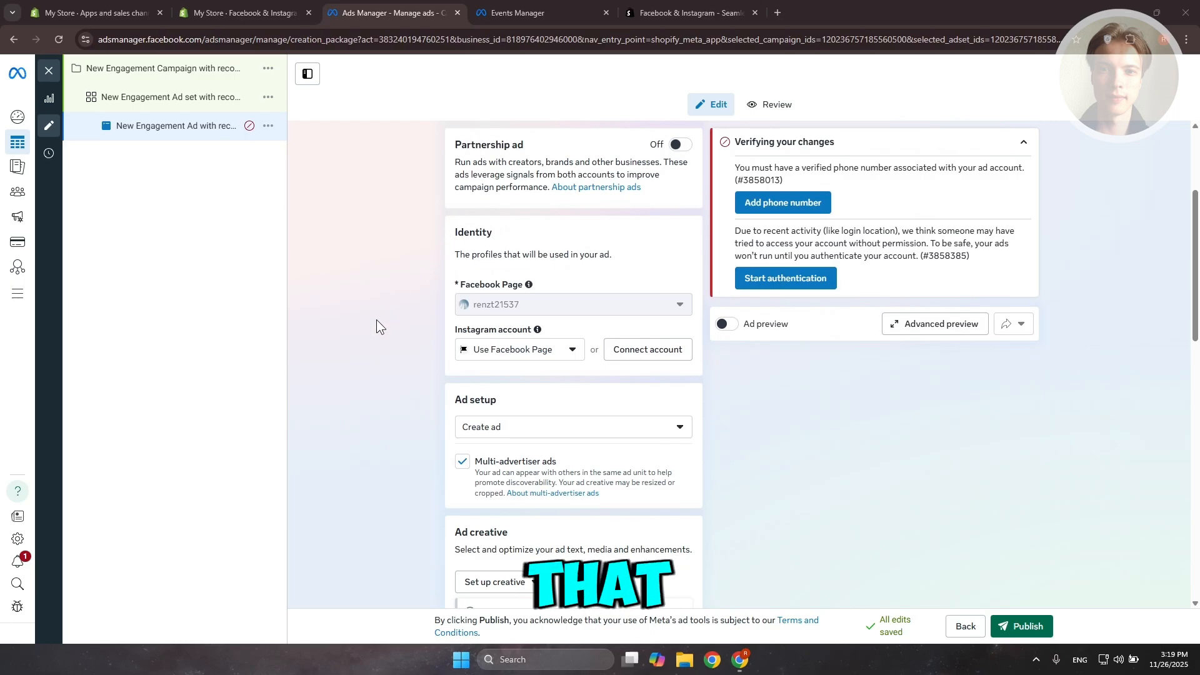
scroll(376, 320, down, 2)
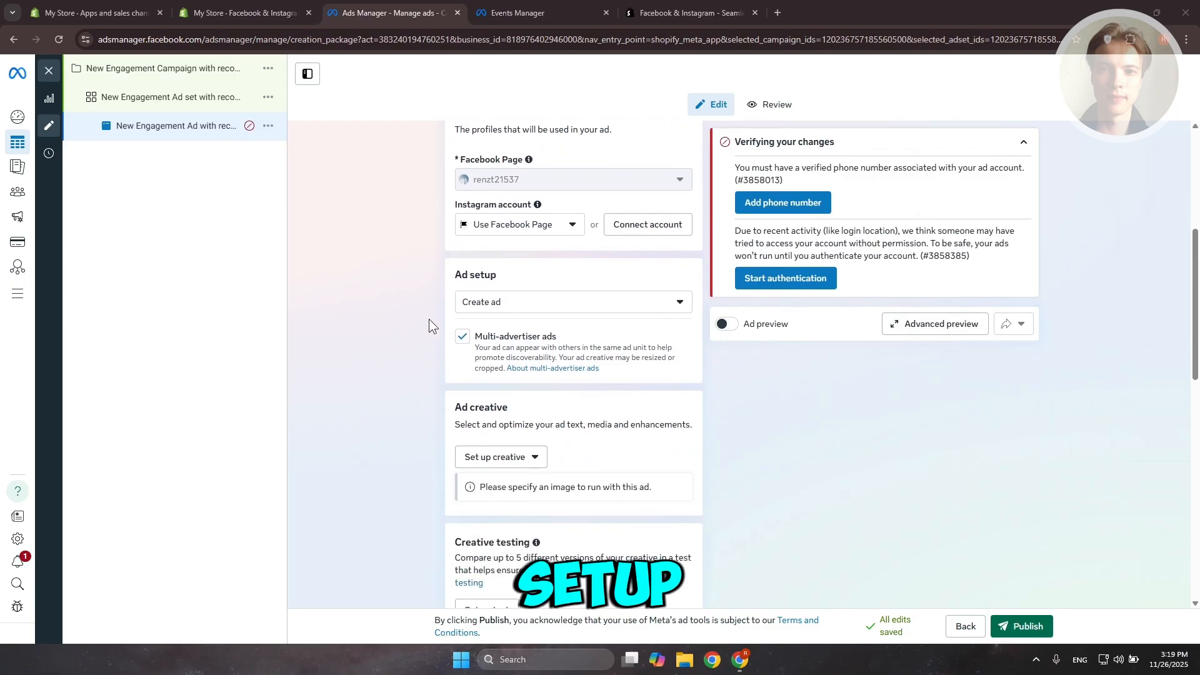
scroll(486, 321, down, 4)
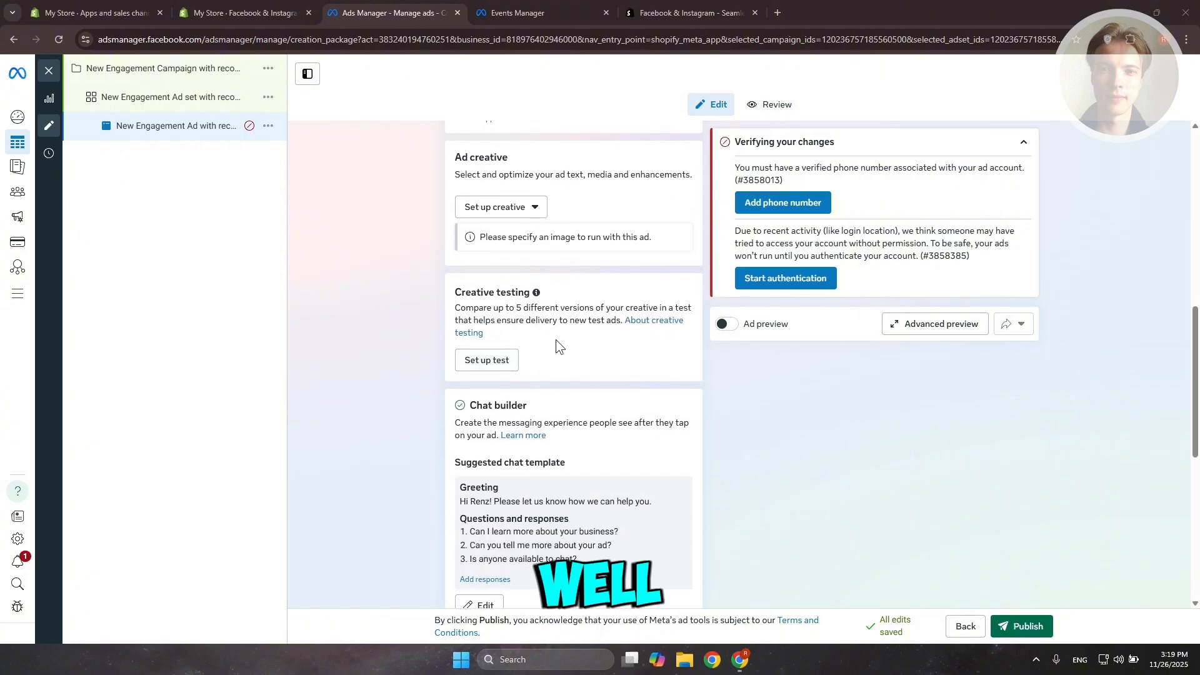
scroll(557, 340, down, 3)
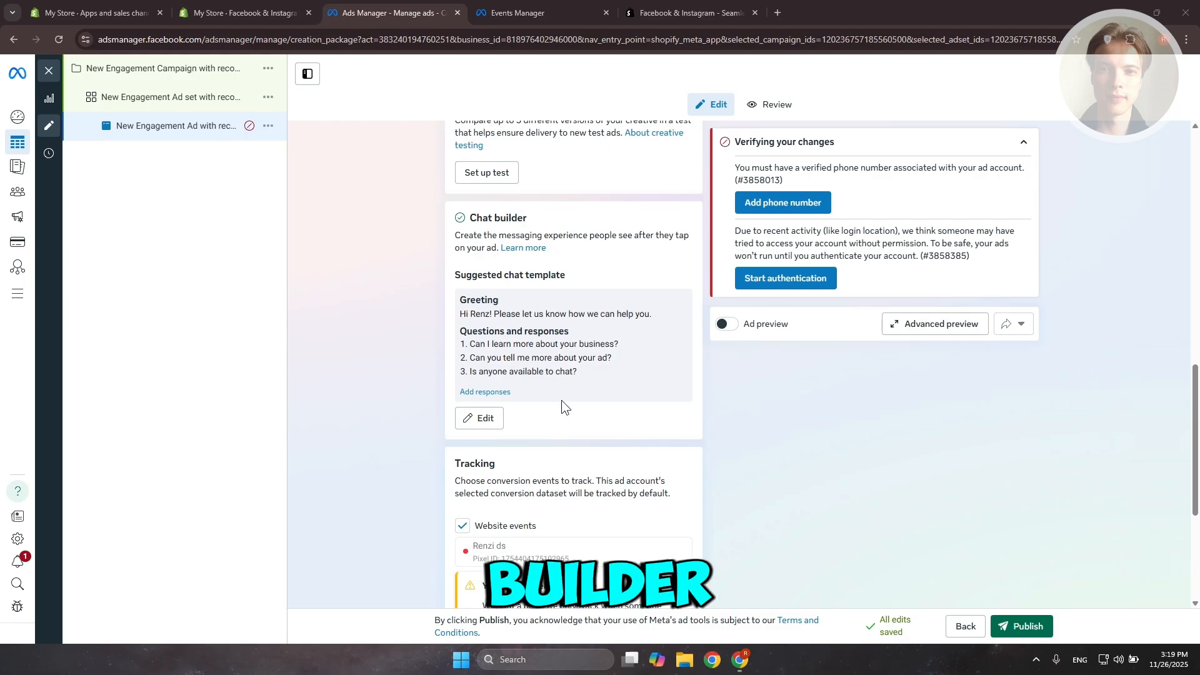
scroll(562, 400, down, 4)
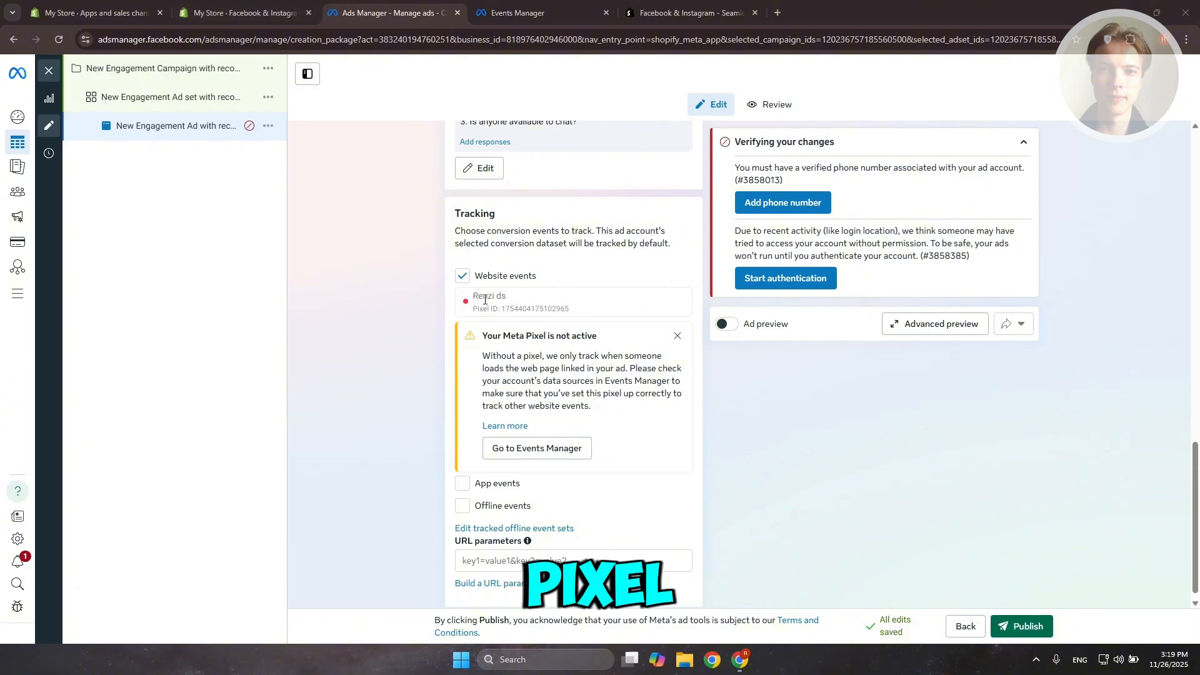
drag(484, 295, 649, 306)
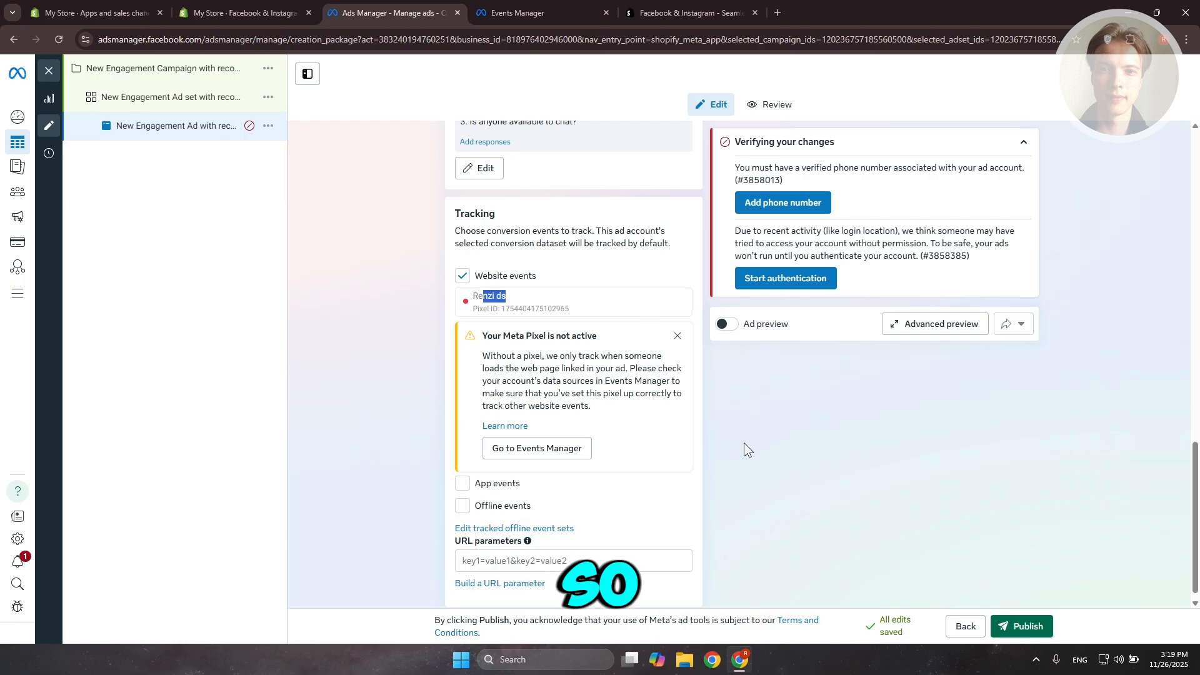
click(773, 467)
scroll(773, 466, down, 1)
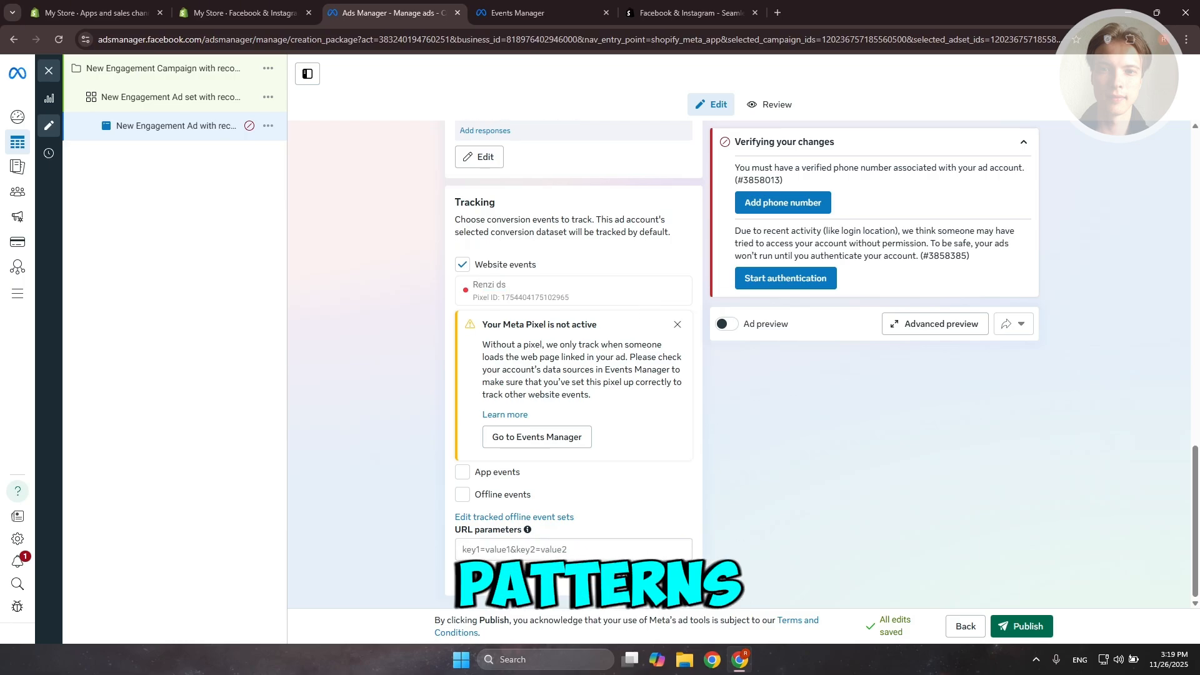